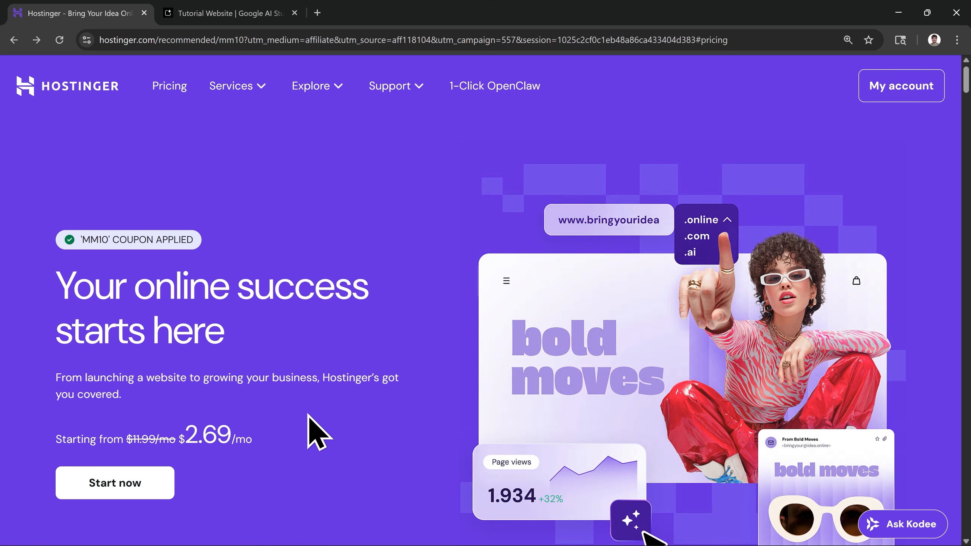
Open Hostinger's pricing page and compare the Single, Premium, Business and Cloud Startup plans.
{"action": "left_click", "coordinate": [114, 485]}
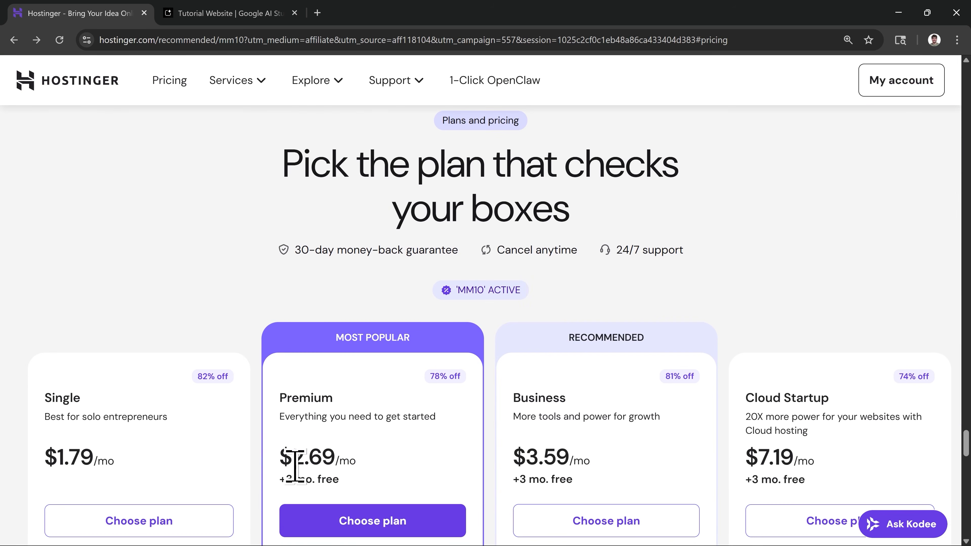
{"action": "scroll", "coordinate": [434, 437], "scroll_direction": "down", "scroll_amount": 5}
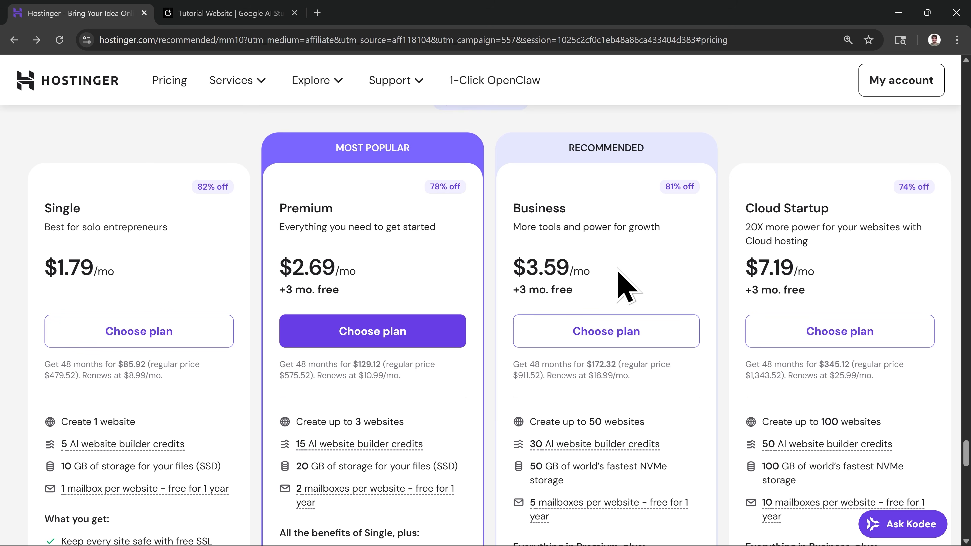
{"action": "scroll", "coordinate": [619, 276], "scroll_direction": "down", "scroll_amount": 5}
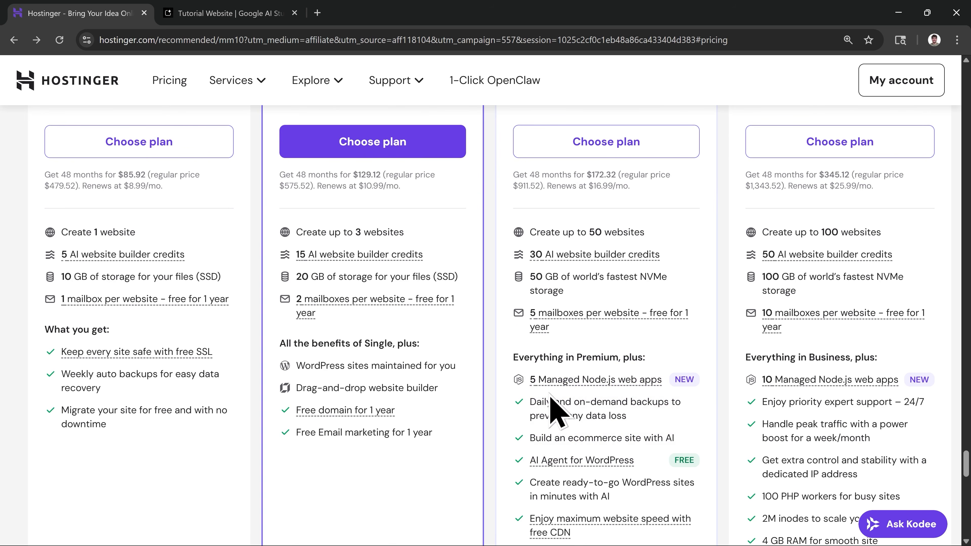
{"action": "scroll", "coordinate": [552, 402], "scroll_direction": "up", "scroll_amount": 5}
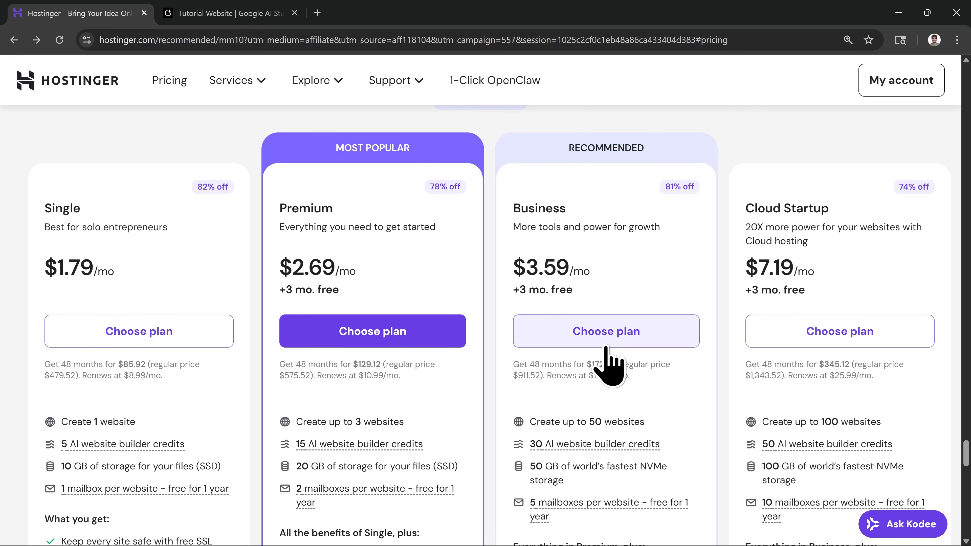
Add the Business plan to the cart with a 12-month billing period.
{"action": "left_click", "coordinate": [606, 344]}
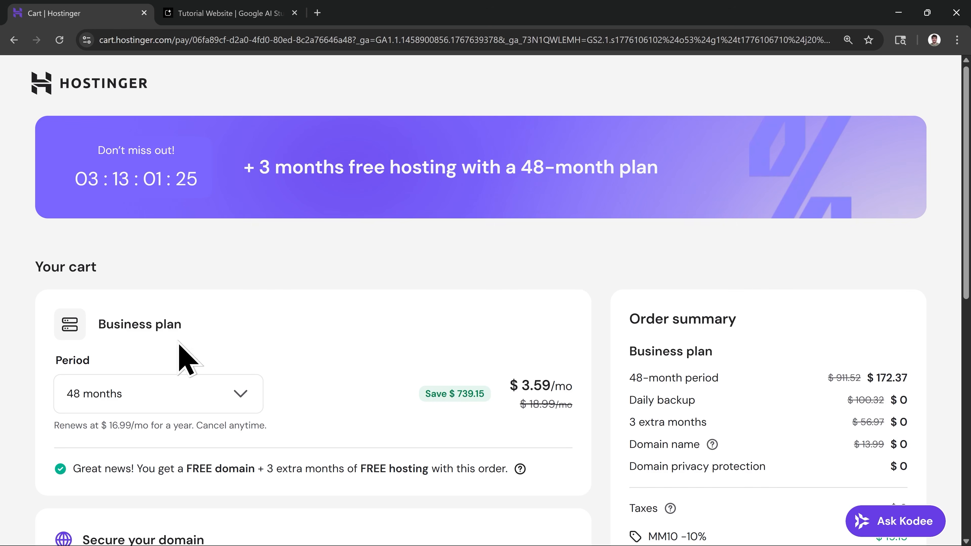
{"action": "scroll", "coordinate": [152, 325], "scroll_direction": "down", "scroll_amount": 3}
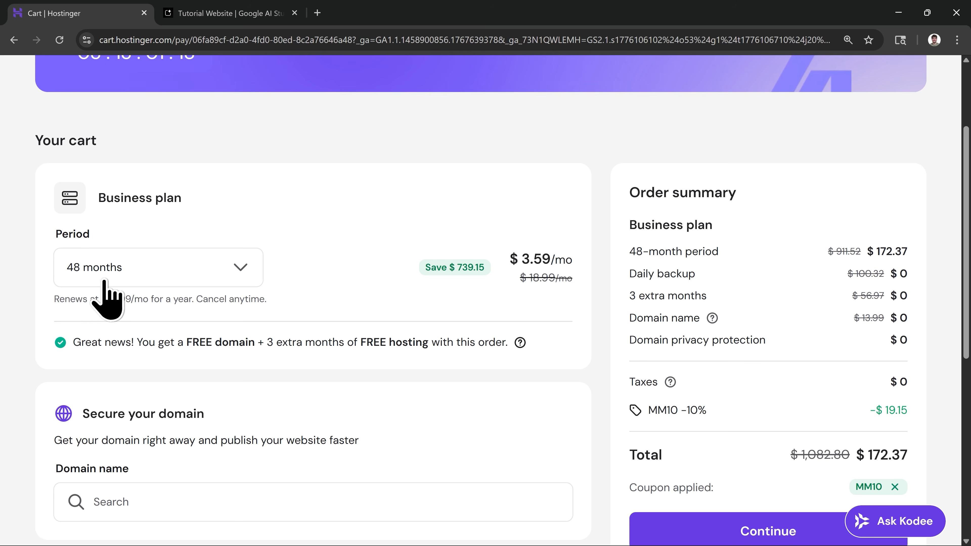
{"action": "left_click", "coordinate": [104, 282]}
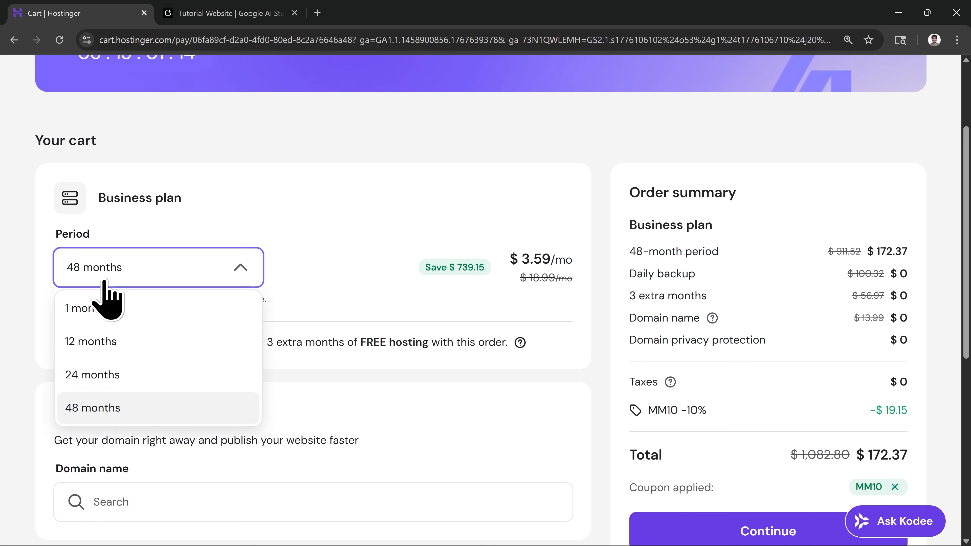
{"action": "left_click", "coordinate": [88, 341]}
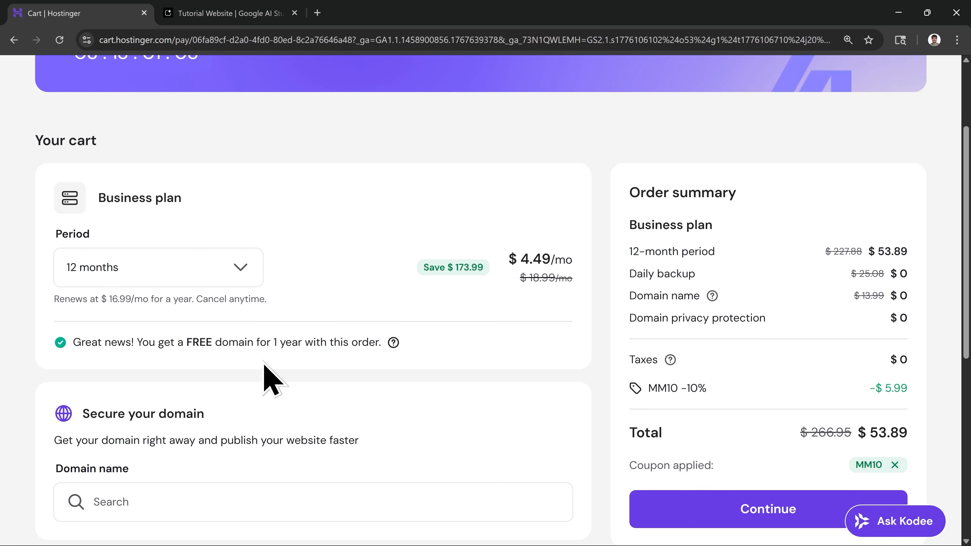
Review the $53.89 cart total with the MM10 coupon and proceed to checkout.
{"action": "scroll", "coordinate": [229, 365], "scroll_direction": "down", "scroll_amount": 3}
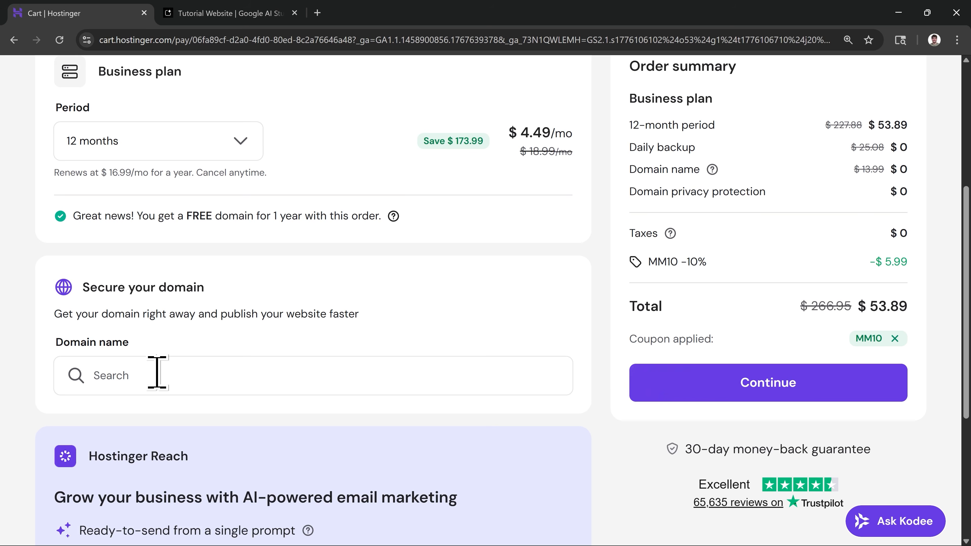
{"action": "scroll", "coordinate": [193, 380], "scroll_direction": "down", "scroll_amount": 6}
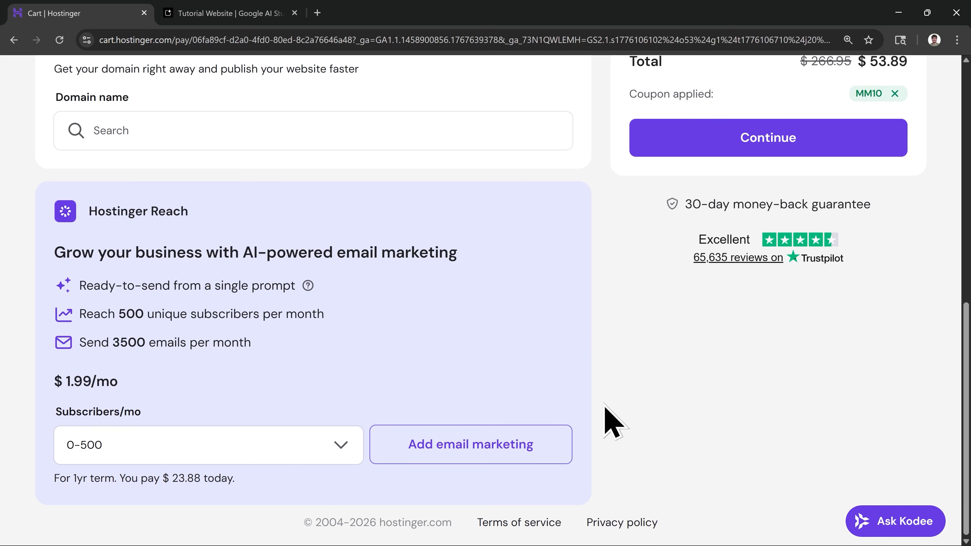
{"action": "scroll", "coordinate": [689, 449], "scroll_direction": "up", "scroll_amount": 8}
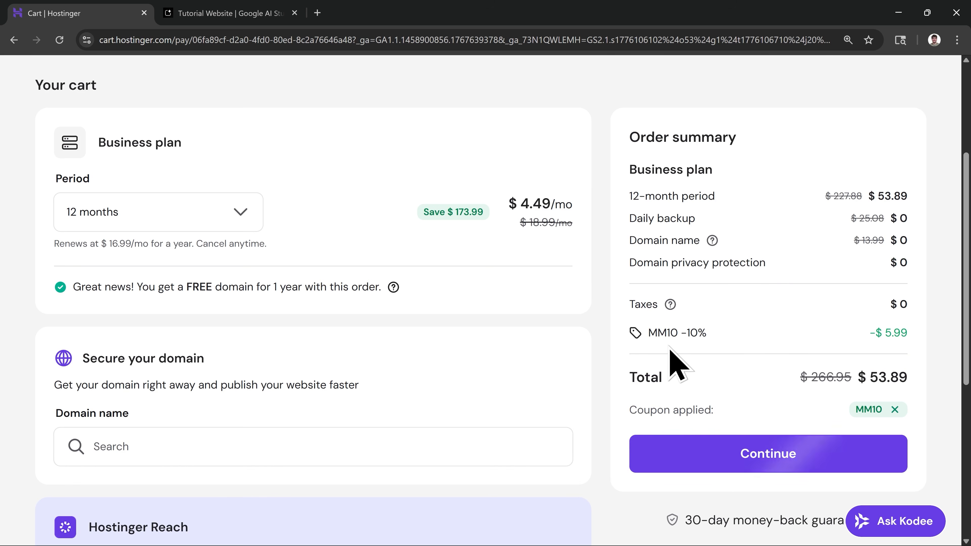
{"action": "left_click", "coordinate": [763, 458]}
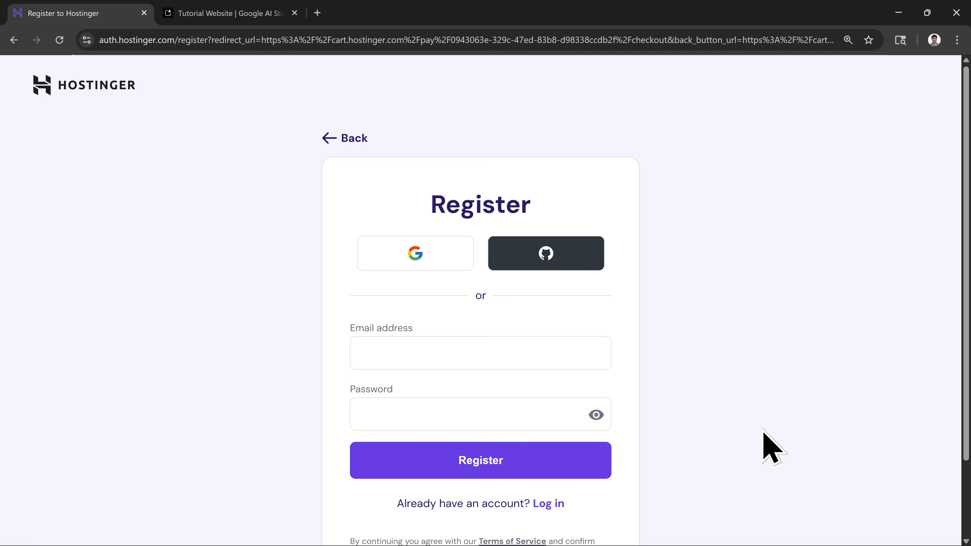
Register a Hostinger account with the pasted e-mail address and a password.
{"action": "left_click", "coordinate": [389, 348]}
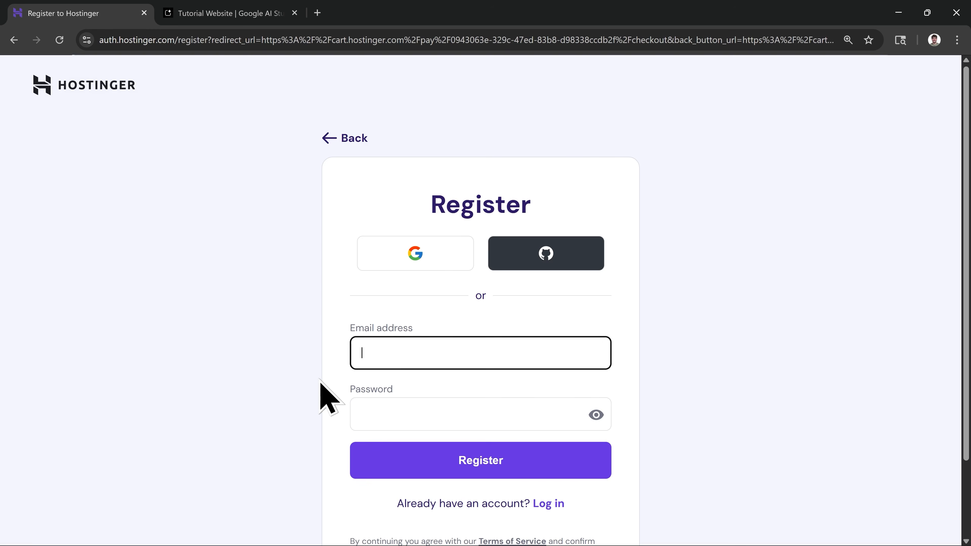
{"action": "key", "text": "ctrl+v"}
{"action": "left_click", "coordinate": [379, 411]}
{"action": "type", "text": "••••••••••••"}
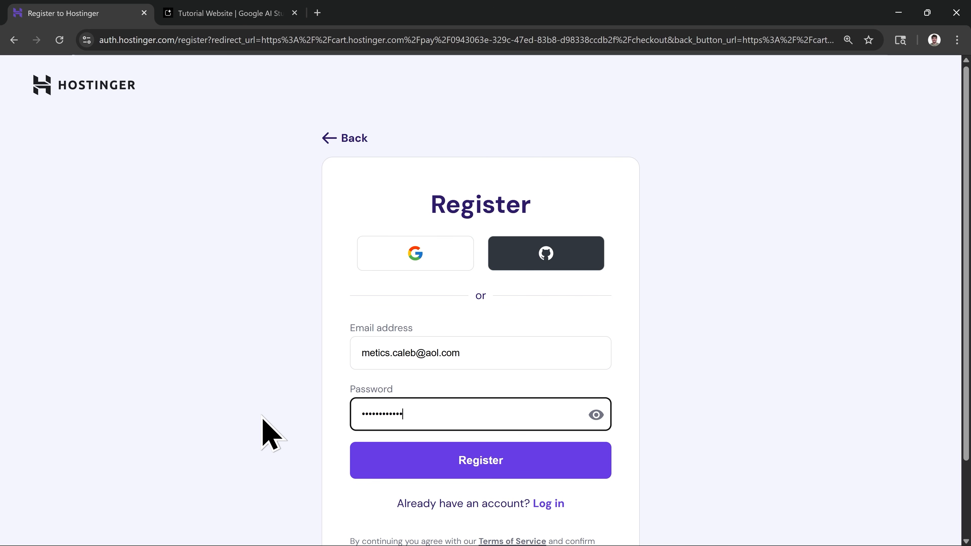
{"action": "left_click", "coordinate": [481, 474]}
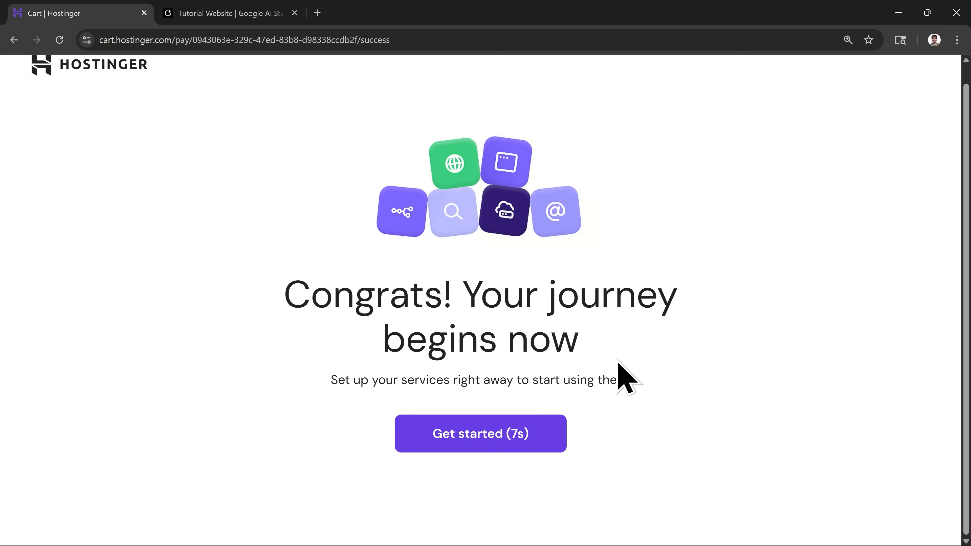
Start the hosting setup, stating the site is for myself or my business.
{"action": "left_click", "coordinate": [476, 446]}
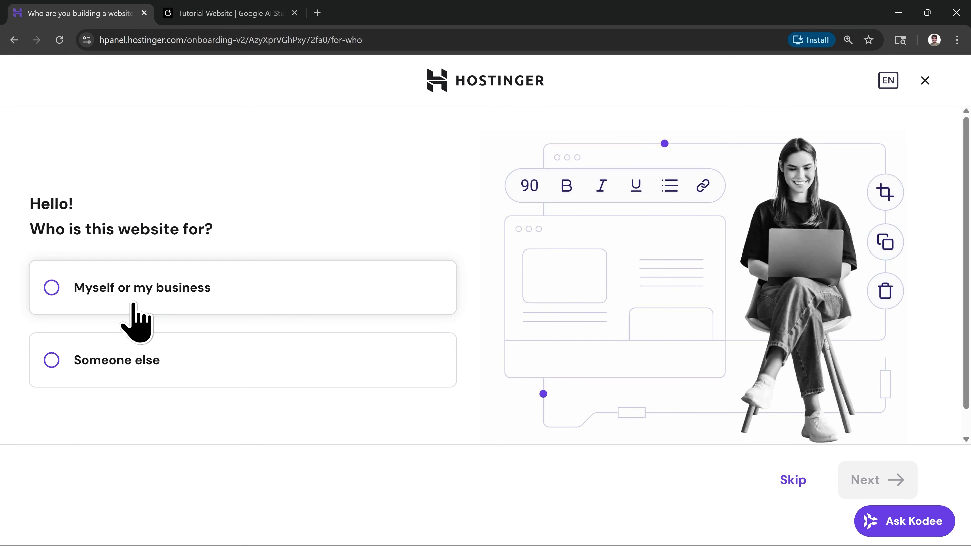
{"action": "left_click", "coordinate": [135, 307]}
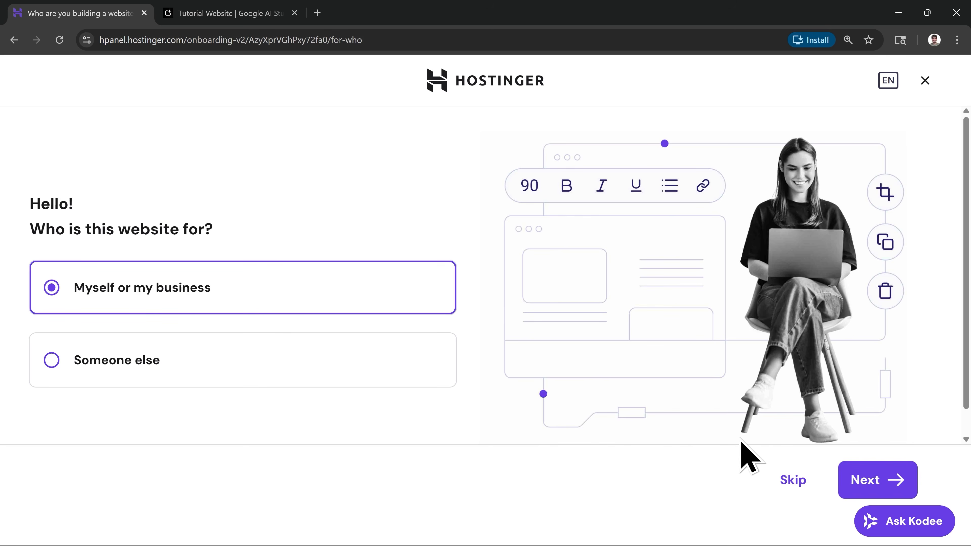
{"action": "left_click", "coordinate": [855, 483]}
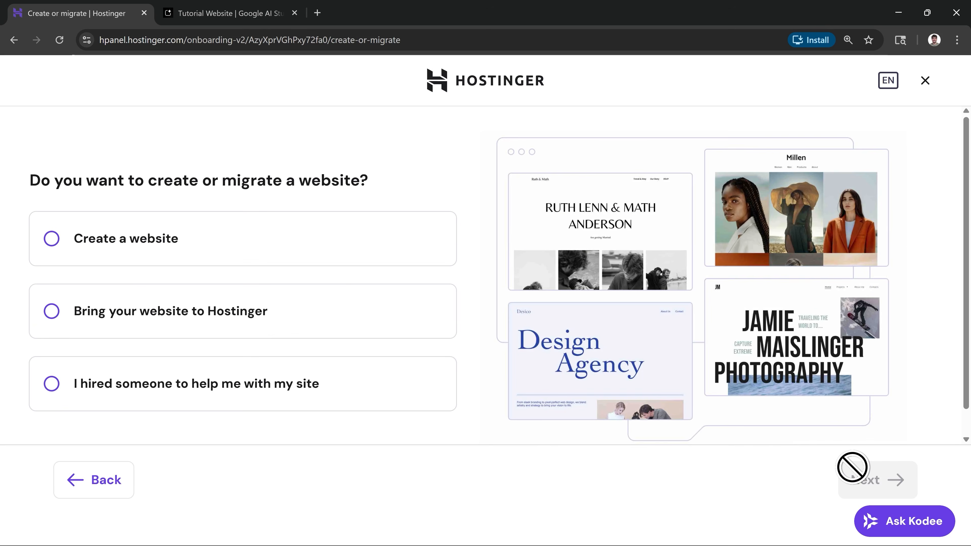
Choose to create a website, then switch to the Tutorial Website project in Google AI Studio.
{"action": "left_click", "coordinate": [158, 255]}
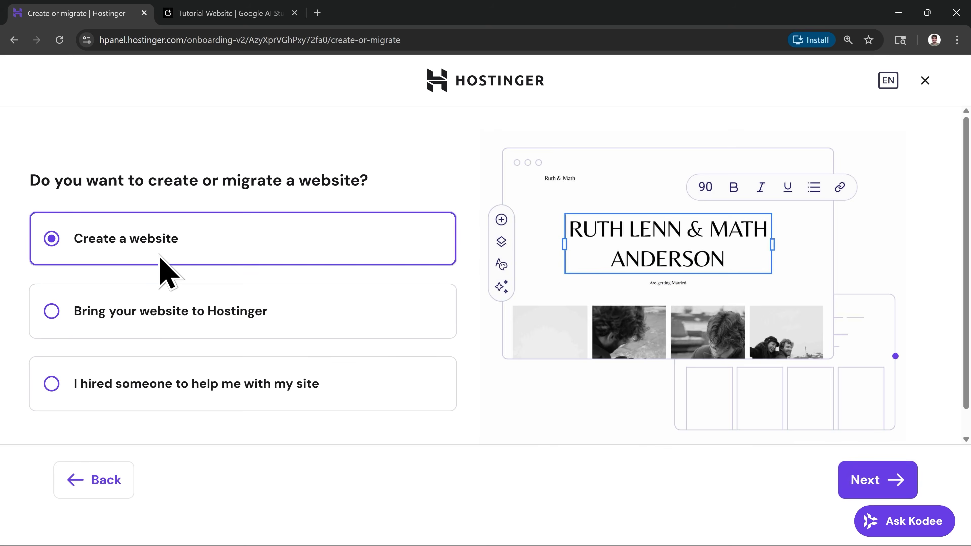
{"action": "left_click", "coordinate": [849, 478]}
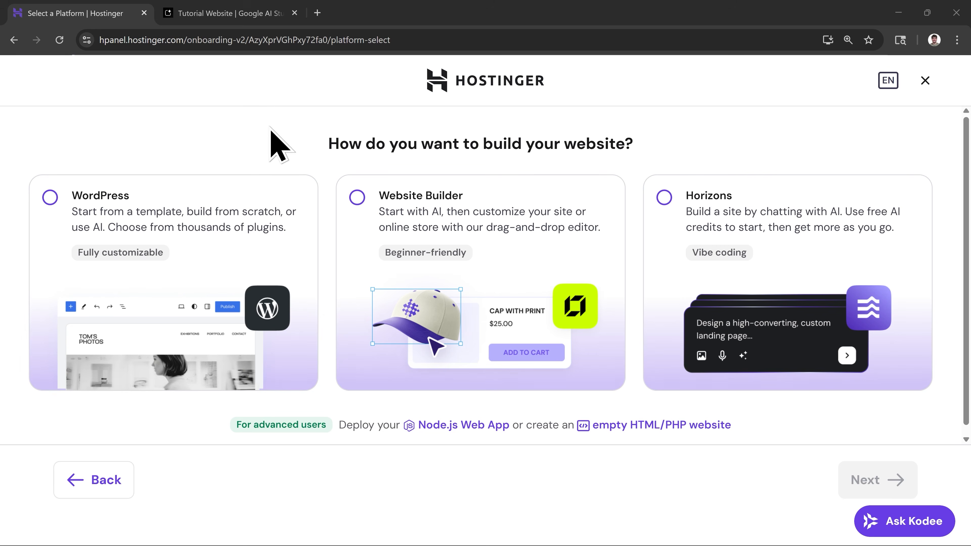
{"action": "left_click", "coordinate": [236, 16]}
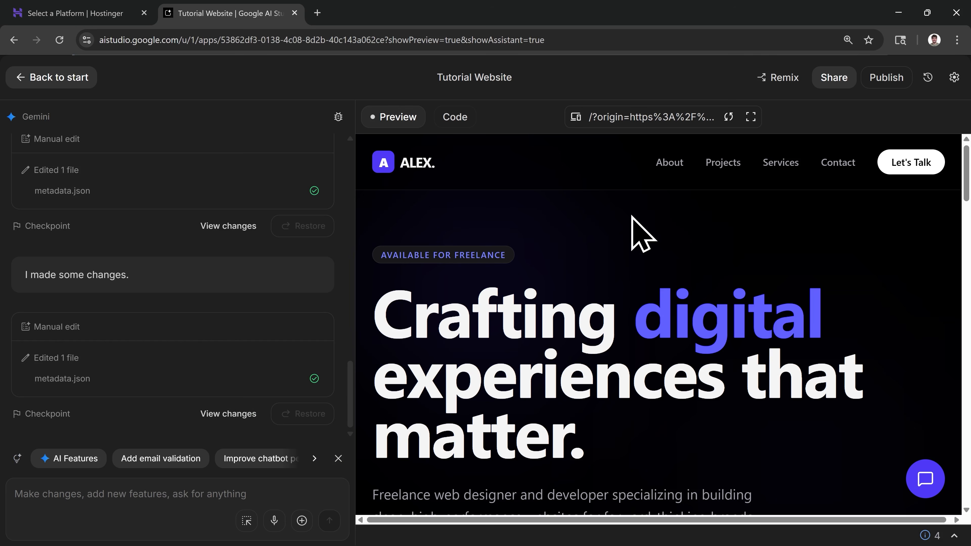
Go to the project settings' GitHub section and start signing in to GitHub.
{"action": "left_click", "coordinate": [953, 79]}
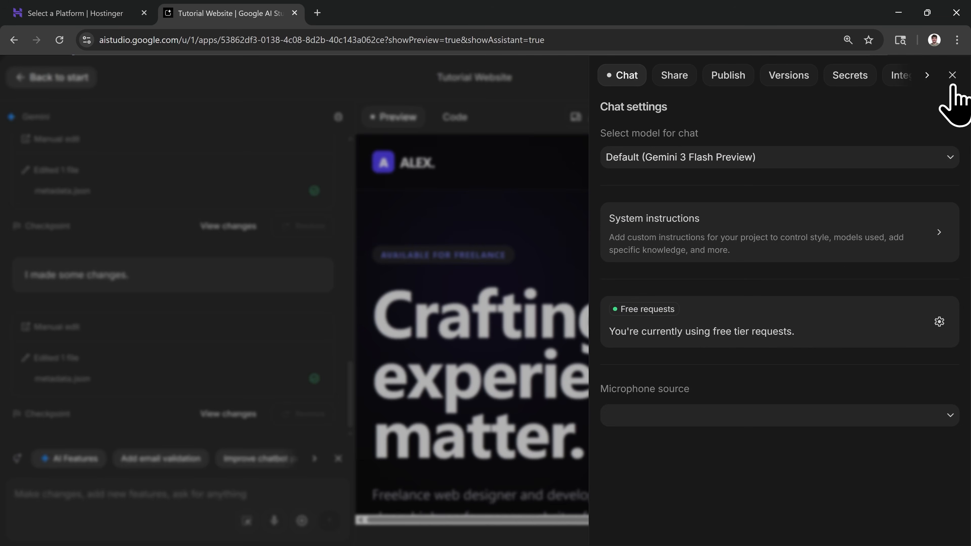
{"action": "left_click", "coordinate": [926, 75]}
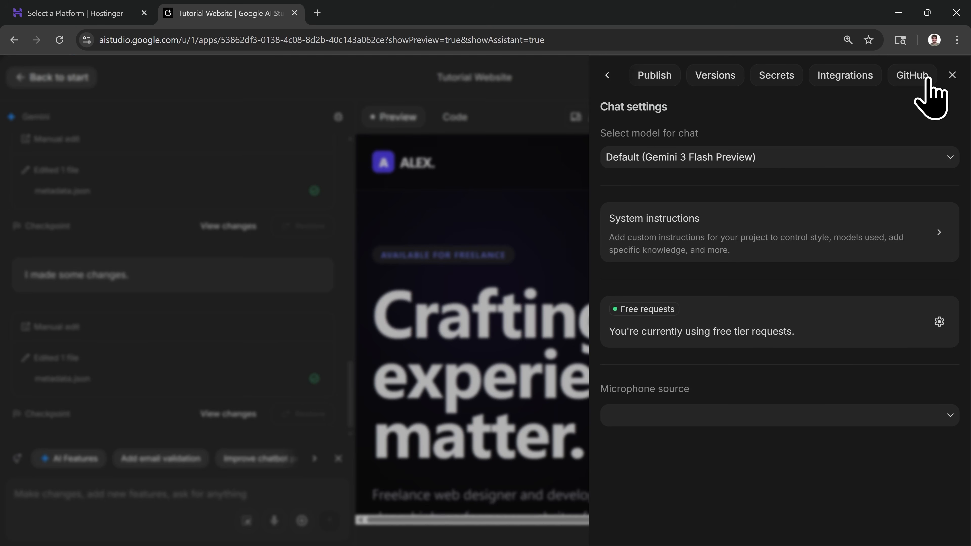
{"action": "left_click", "coordinate": [913, 77]}
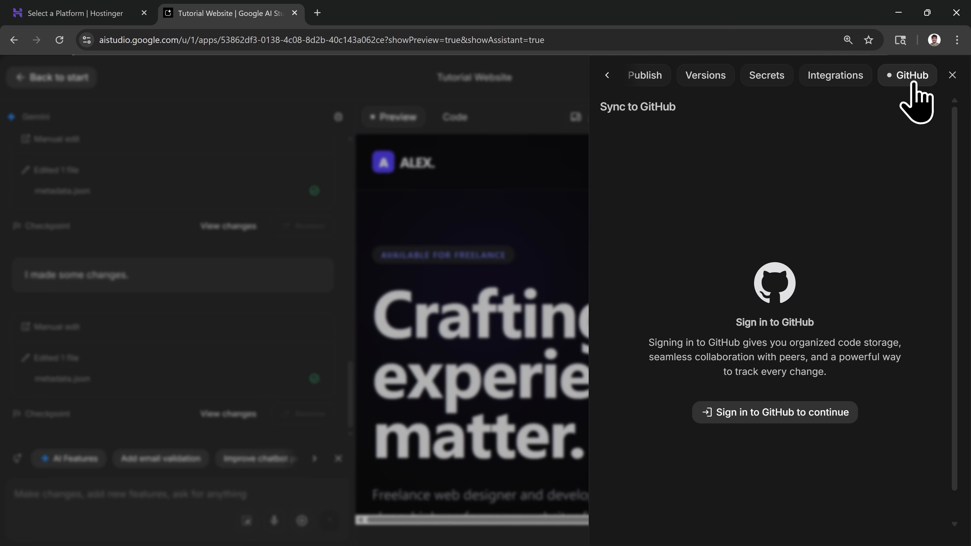
{"action": "left_click", "coordinate": [769, 420]}
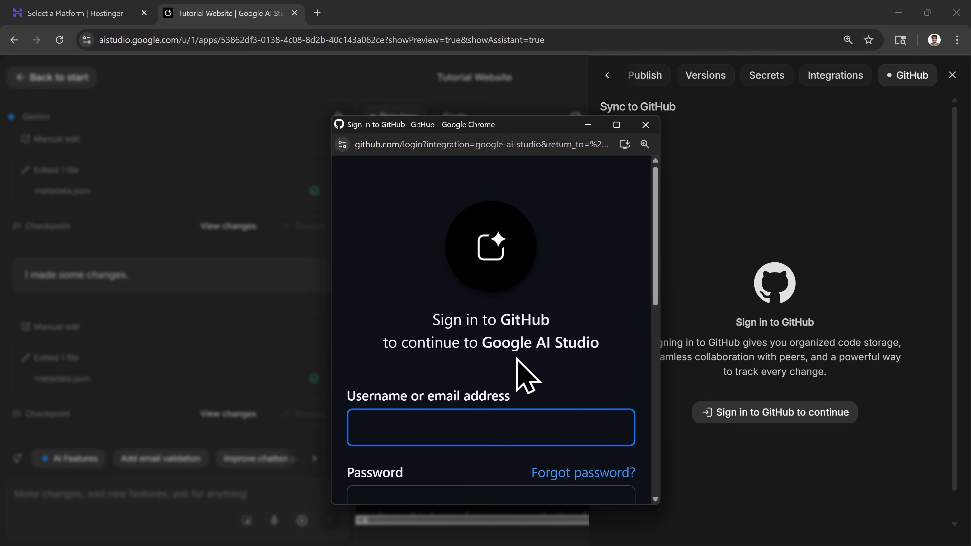
Go to GitHub's account sign-up page.
{"action": "scroll", "coordinate": [525, 377], "scroll_direction": "down", "scroll_amount": 5}
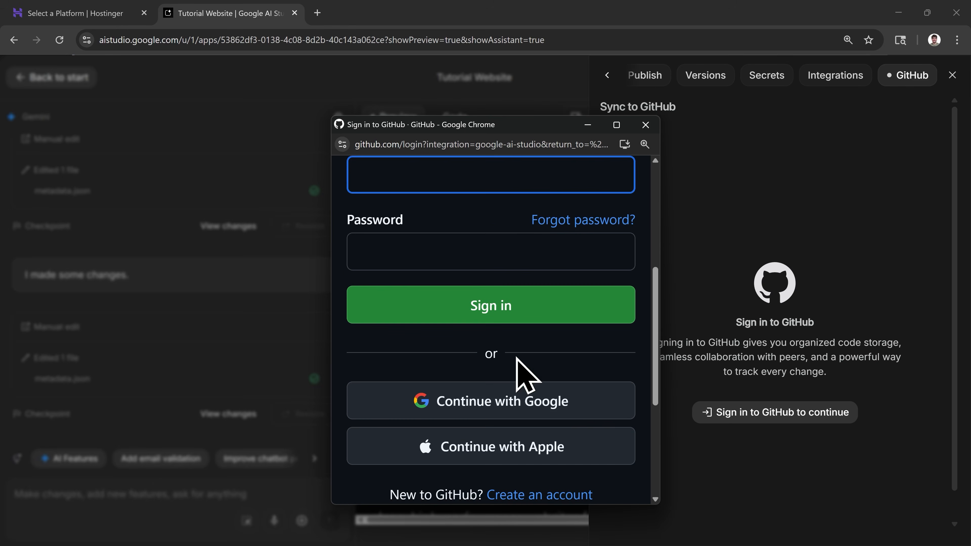
{"action": "scroll", "coordinate": [516, 358], "scroll_direction": "down", "scroll_amount": 2}
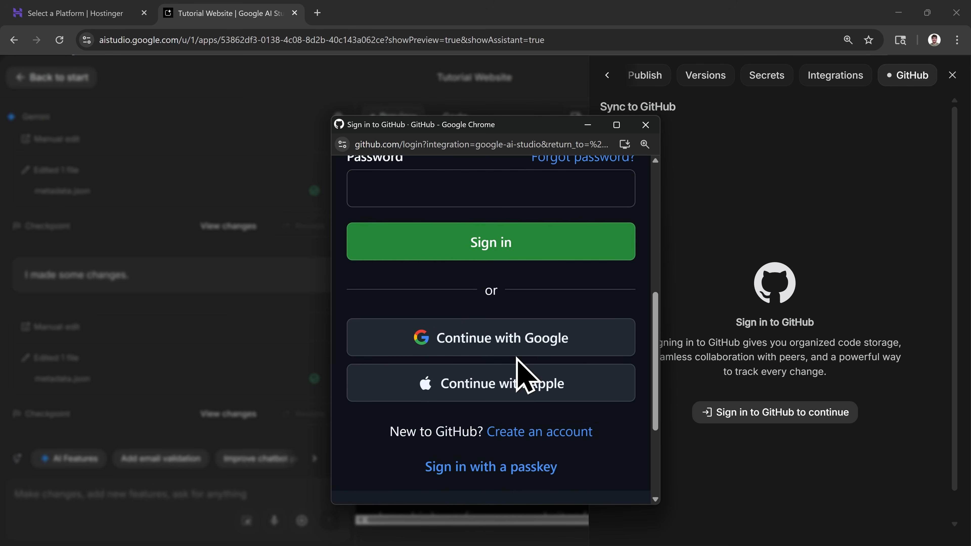
{"action": "left_click", "coordinate": [528, 434]}
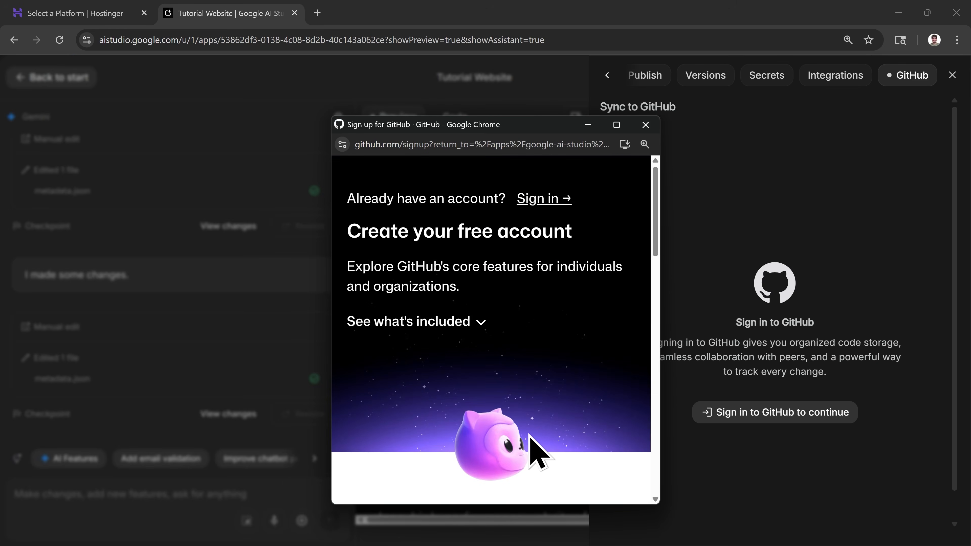
{"action": "scroll", "coordinate": [530, 436], "scroll_direction": "down", "scroll_amount": 2}
{"action": "scroll", "coordinate": [537, 451], "scroll_direction": "down", "scroll_amount": 10}
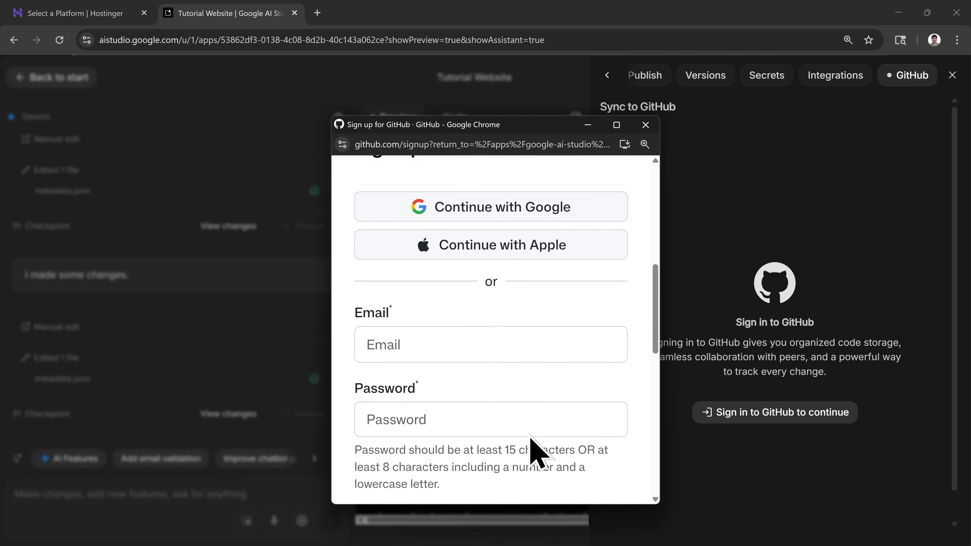
Fill in the account e-mail, a password and a username, then submit the sign-up.
{"action": "left_click", "coordinate": [430, 287]}
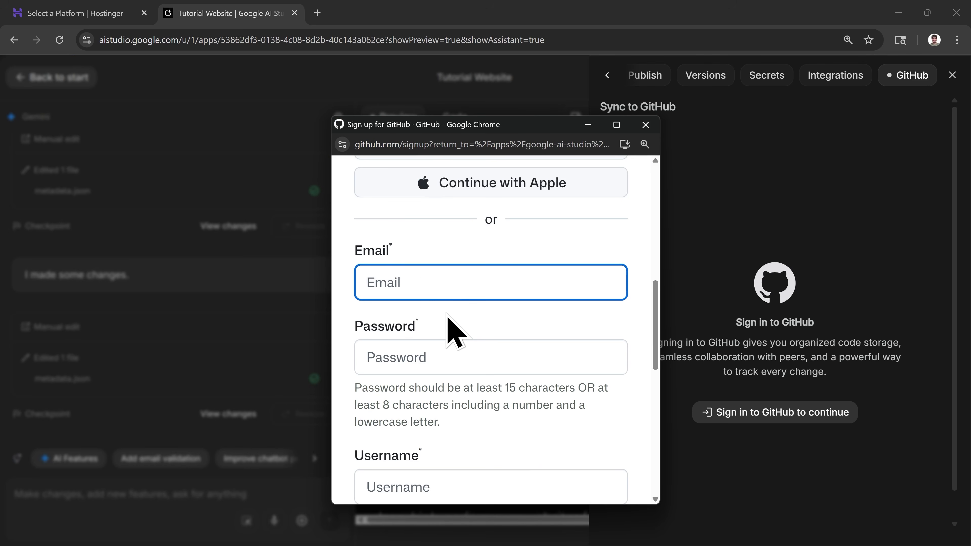
{"action": "key", "text": "ctrl+v"}
{"action": "left_click", "coordinate": [440, 350]}
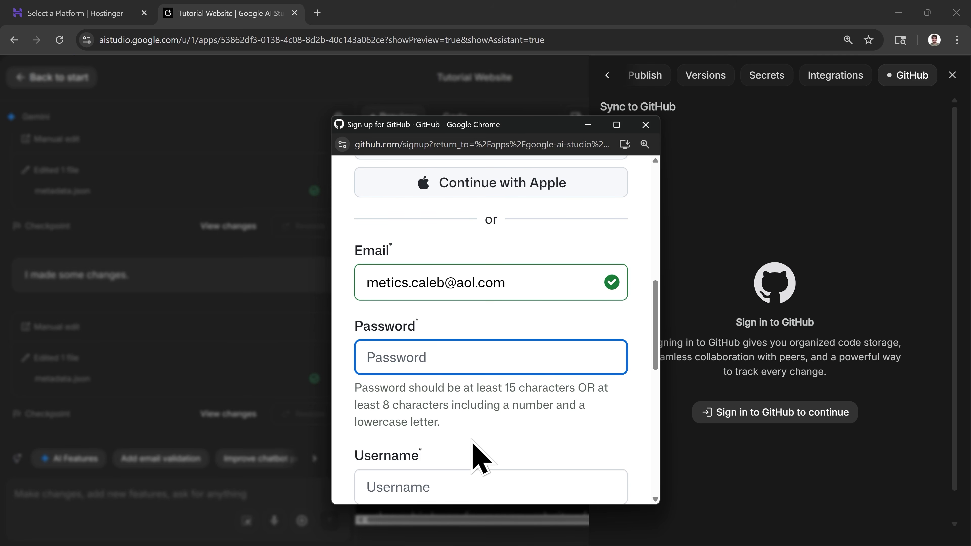
{"action": "type", "text": "••••••••••••"}
{"action": "scroll", "coordinate": [478, 459], "scroll_direction": "down", "scroll_amount": 5}
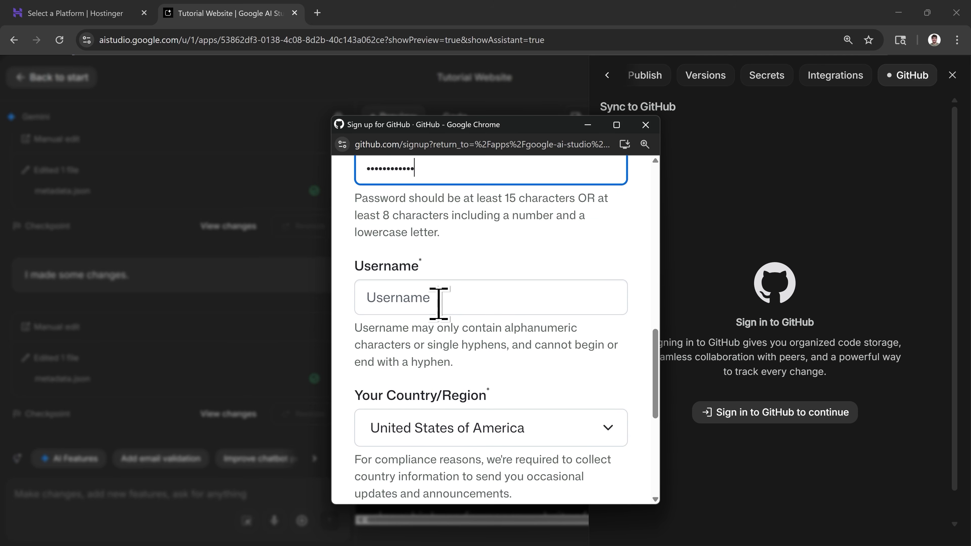
{"action": "left_click", "coordinate": [438, 302]}
{"action": "type", "text": "meticscaleb"}
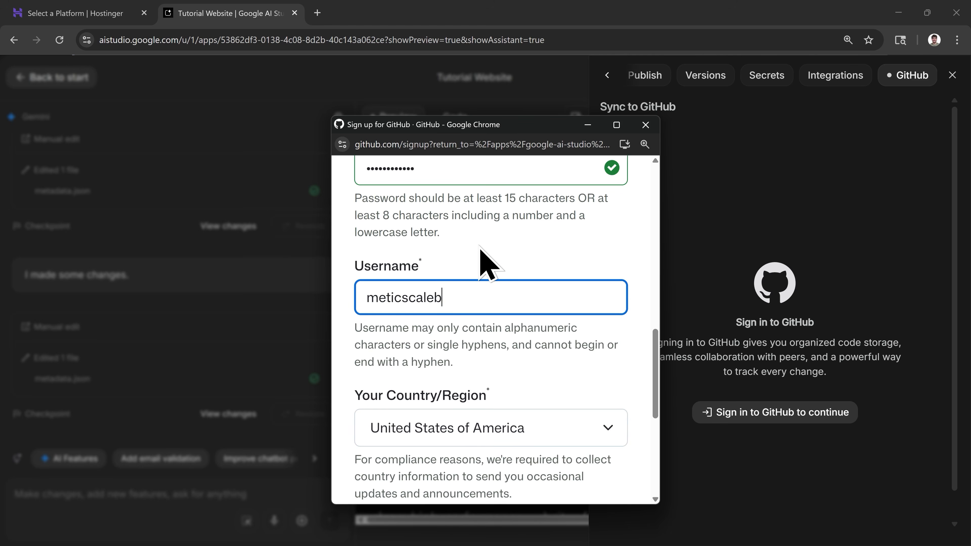
{"action": "type", "text": "tutorials"}
{"action": "scroll", "coordinate": [481, 260], "scroll_direction": "down", "scroll_amount": 3}
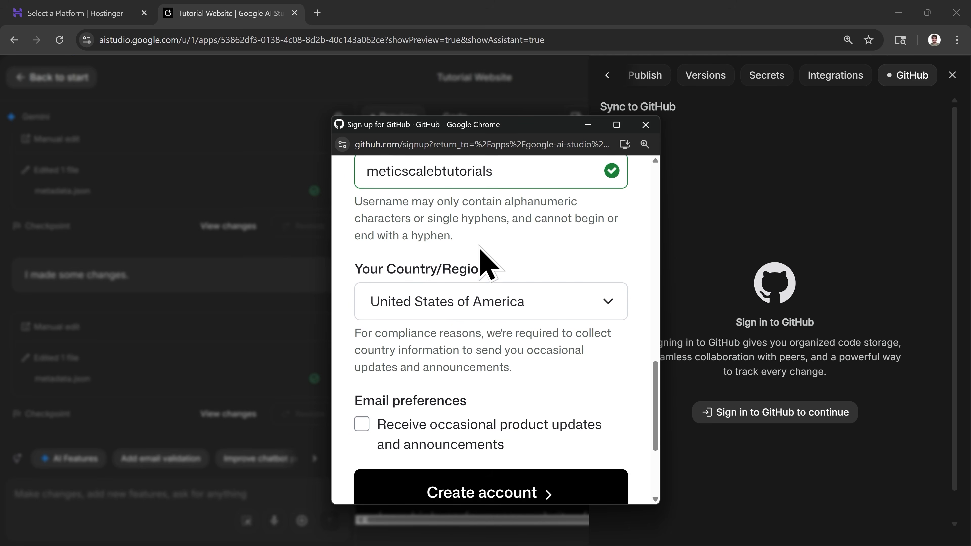
{"action": "scroll", "coordinate": [445, 317], "scroll_direction": "down", "scroll_amount": 4}
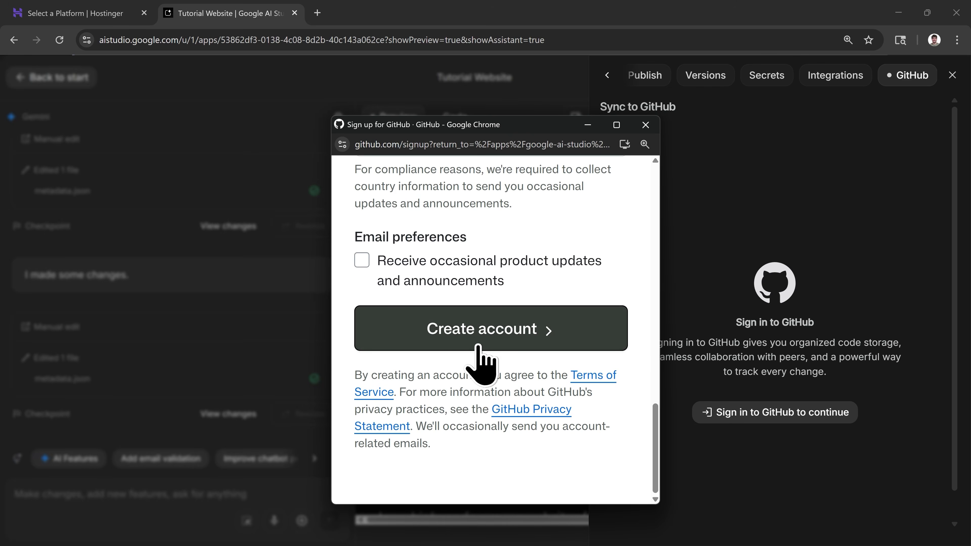
{"action": "left_click", "coordinate": [477, 344]}
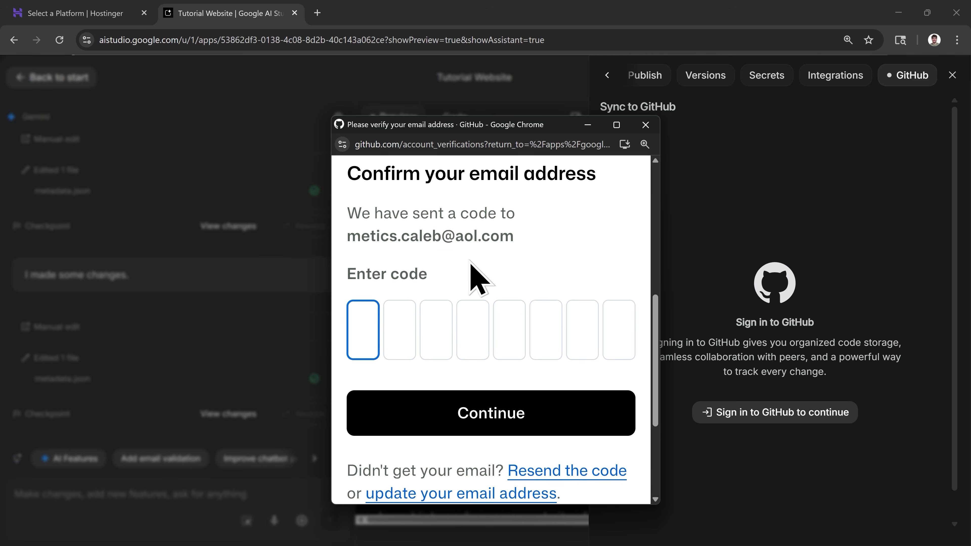
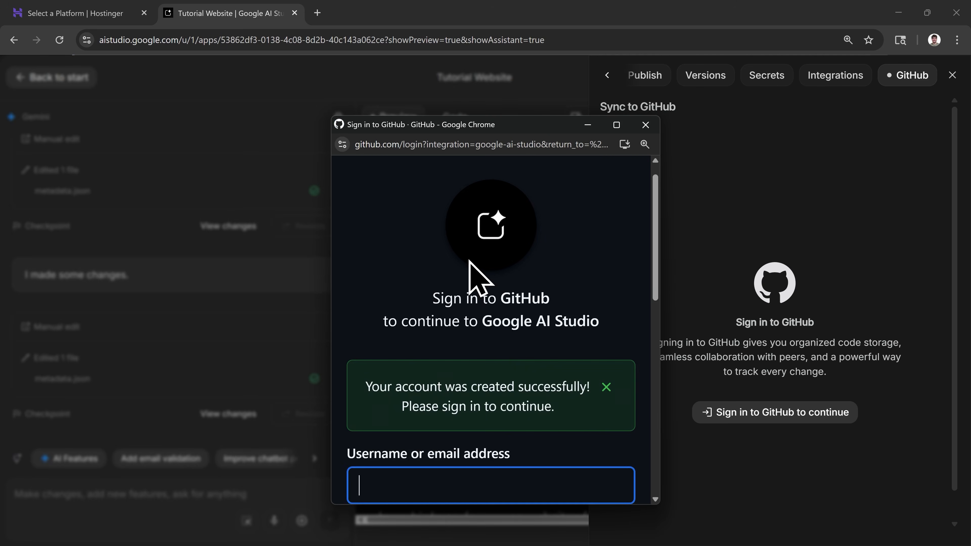
Enter the emailed verification code to confirm the new GitHub account.
{"action": "scroll", "coordinate": [486, 295], "scroll_direction": "down", "scroll_amount": 2}
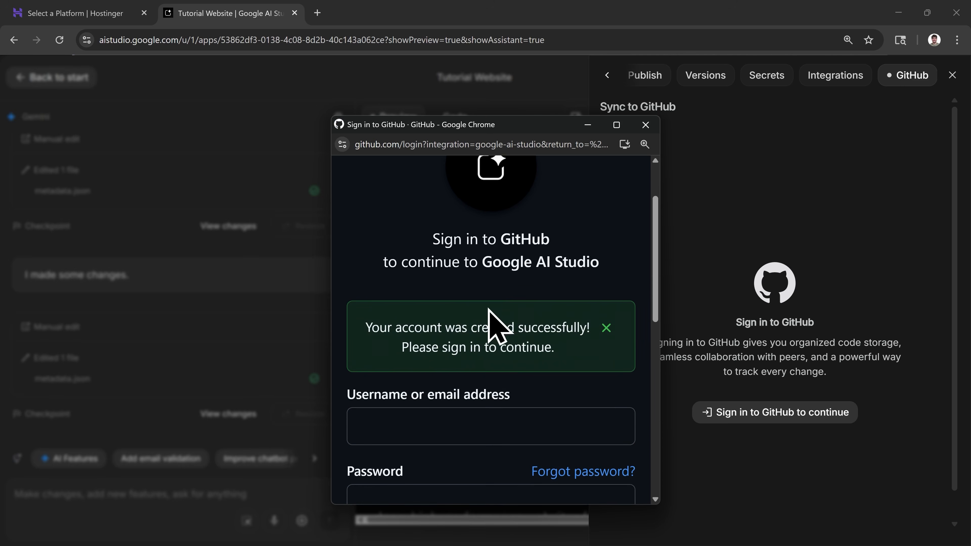
{"action": "scroll", "coordinate": [473, 367], "scroll_direction": "down", "scroll_amount": 1}
Sign in to the new GitHub account with its e-mail and password.
{"action": "left_click", "coordinate": [394, 357]}
{"action": "key", "text": "ctrl+v"}
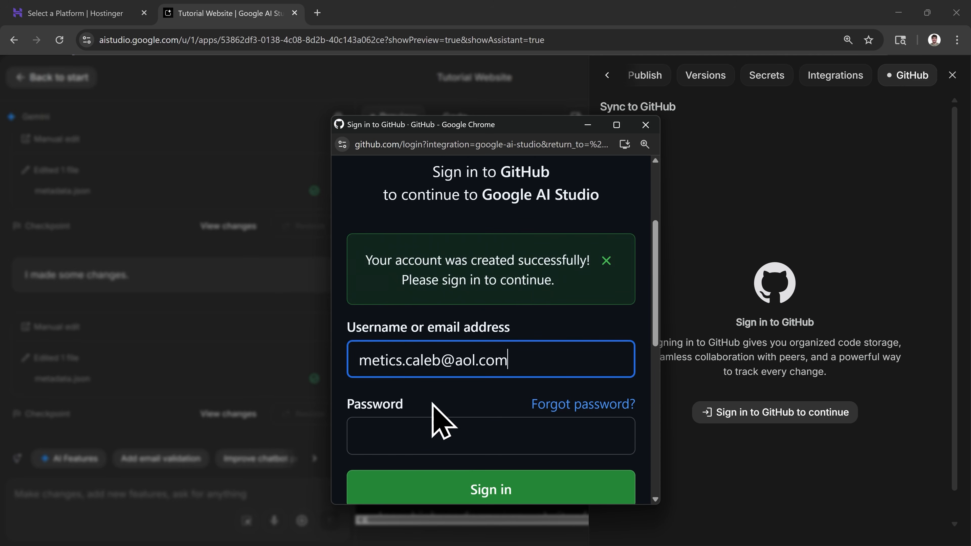
{"action": "left_click", "coordinate": [440, 428]}
{"action": "type", "text": "••••••••••••"}
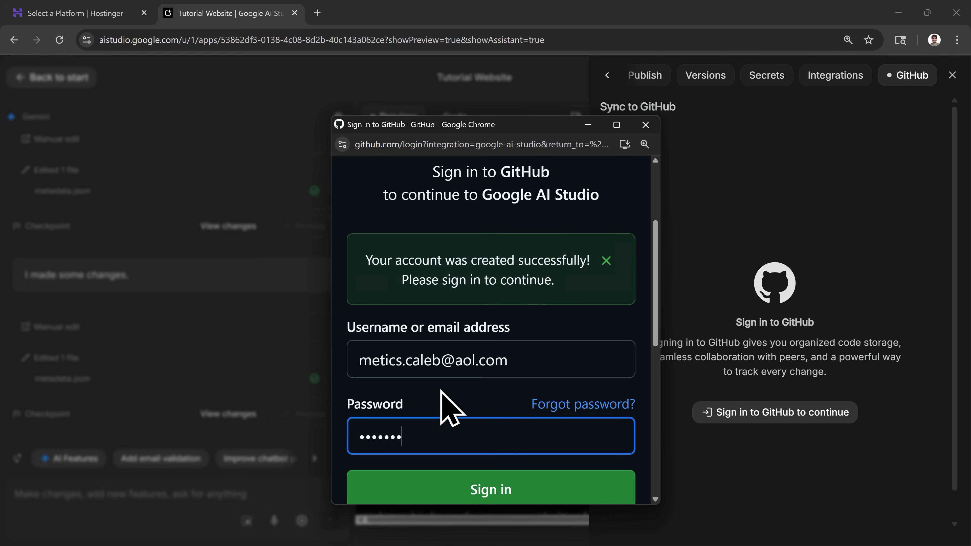
{"action": "scroll", "coordinate": [470, 432], "scroll_direction": "down", "scroll_amount": 2}
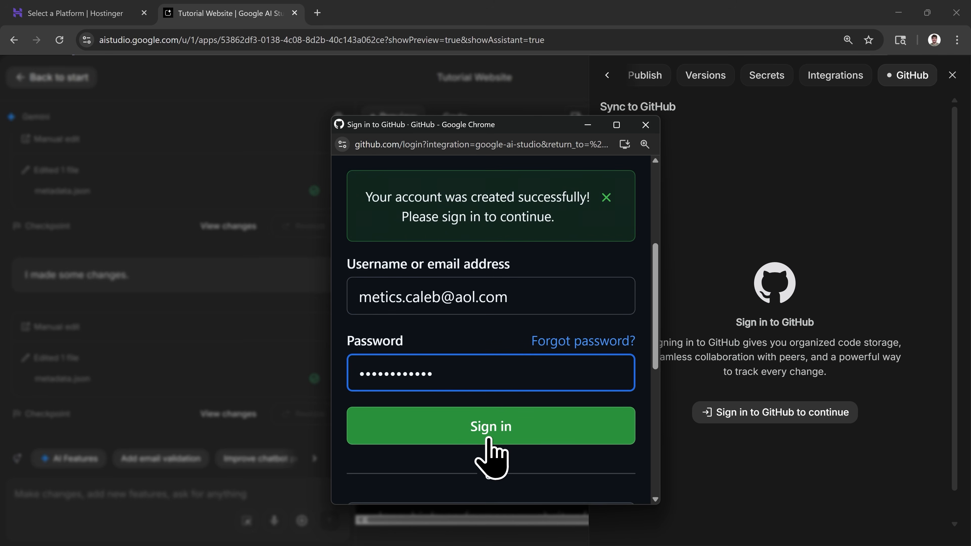
{"action": "left_click", "coordinate": [488, 438]}
Install and authorize Google AI Studio on the GitHub account.
{"action": "scroll", "coordinate": [489, 440], "scroll_direction": "down", "scroll_amount": 8}
{"action": "scroll", "coordinate": [490, 439], "scroll_direction": "down", "scroll_amount": 2}
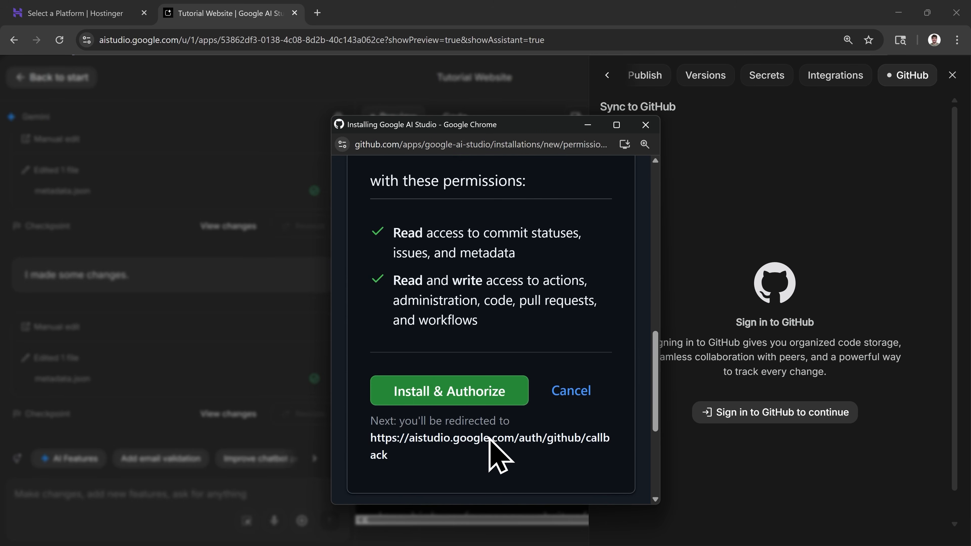
{"action": "left_click", "coordinate": [442, 402]}
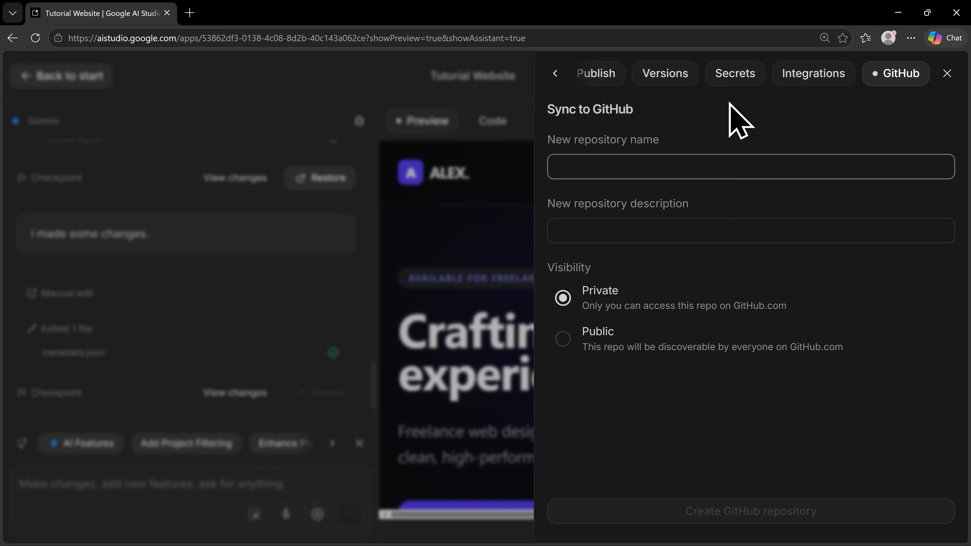
Create repository 'My Portfolio Website' described 'Repository for my Google AI Studio website' and commit all 12 files.
{"action": "type", "text": "My Portfolio Website"}
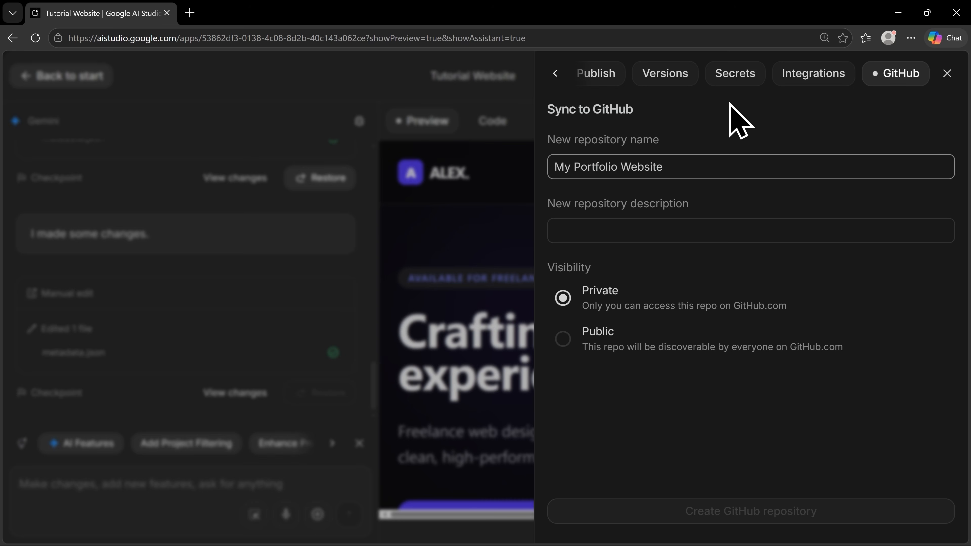
{"action": "key", "text": "Tab"}
{"action": "type", "text": "Re"}
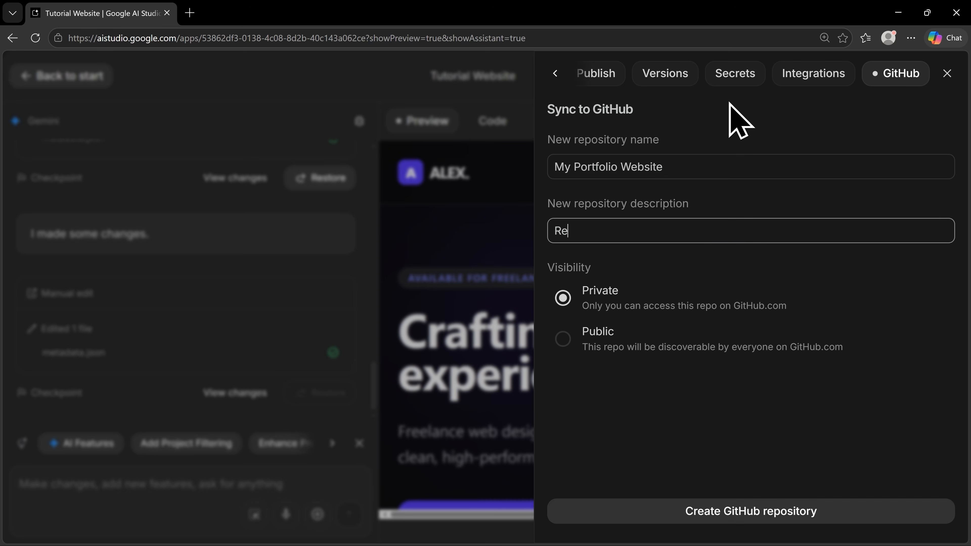
{"action": "type", "text": "pository for my Google AI Studio "}
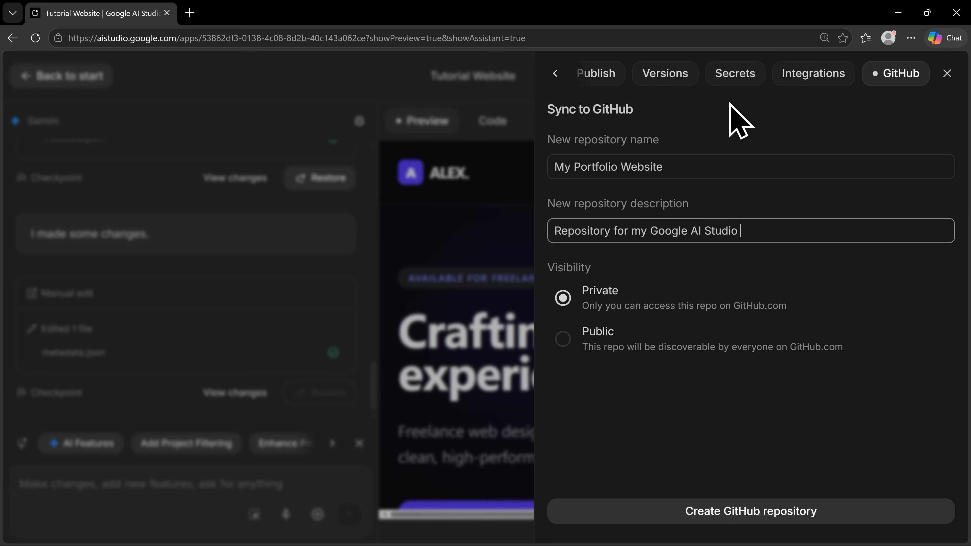
{"action": "type", "text": "website"}
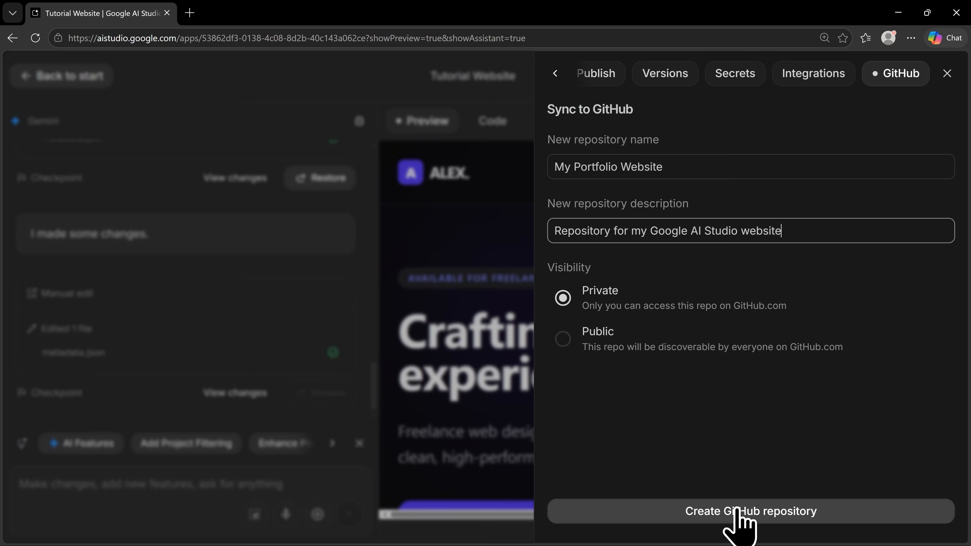
{"action": "left_click", "coordinate": [736, 509]}
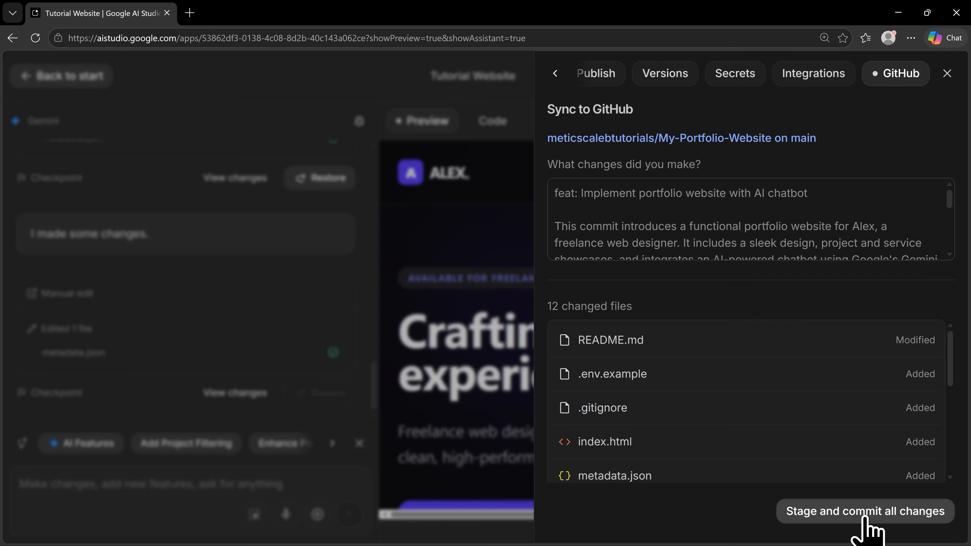
{"action": "left_click", "coordinate": [864, 521]}
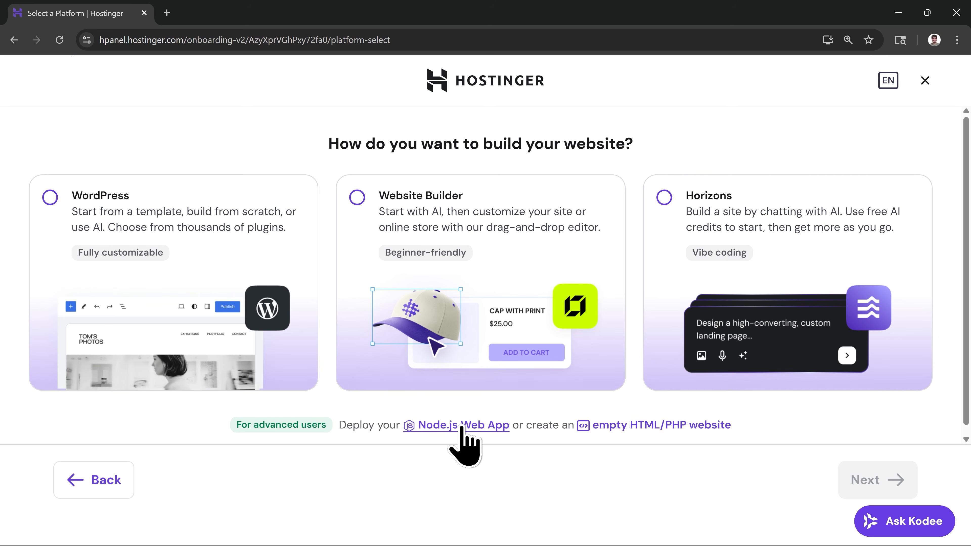
Choose Node.js web app deployment and register the free domain meticsportfoliowebsite.com.
{"action": "left_click", "coordinate": [461, 425]}
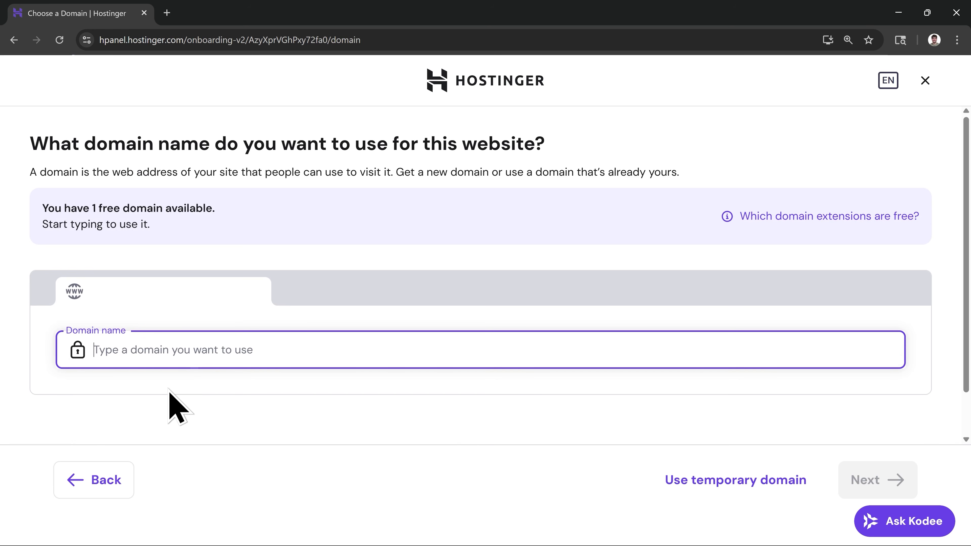
{"action": "type", "text": "meticspo"}
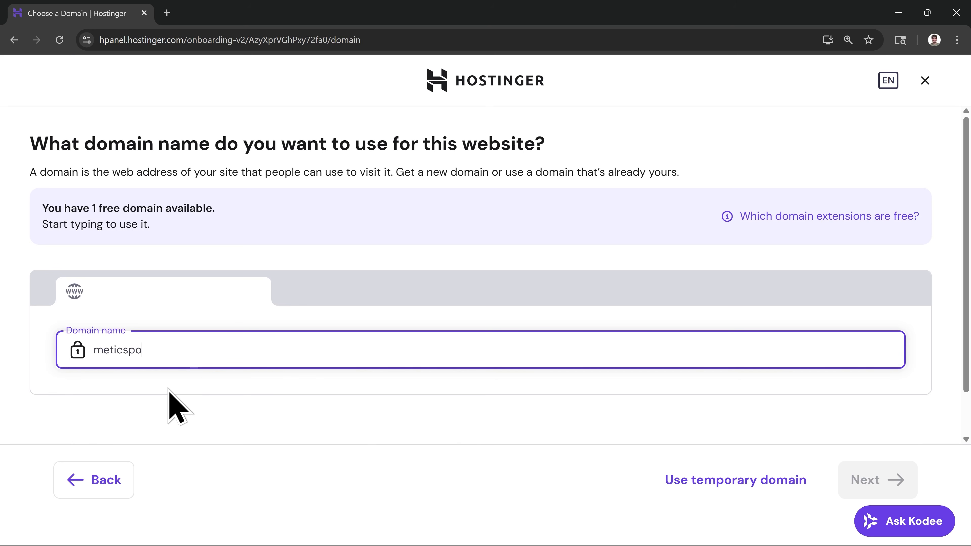
{"action": "type", "text": "rtfoliowebsite.com"}
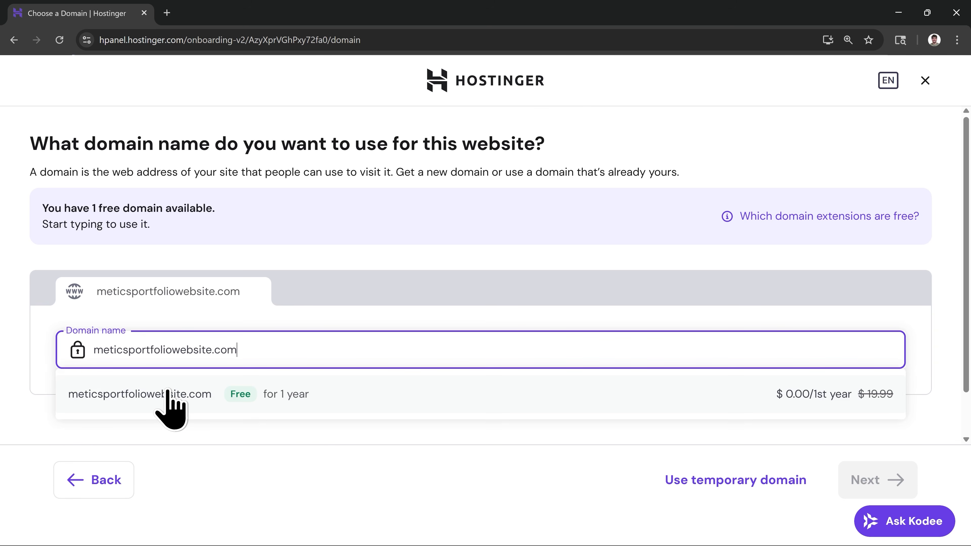
{"action": "left_click", "coordinate": [253, 409]}
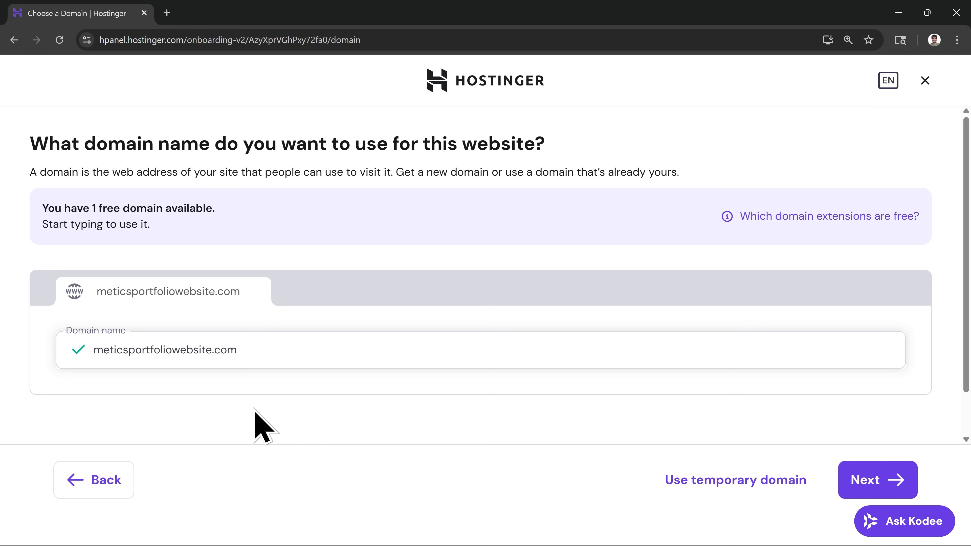
{"action": "left_click", "coordinate": [870, 486]}
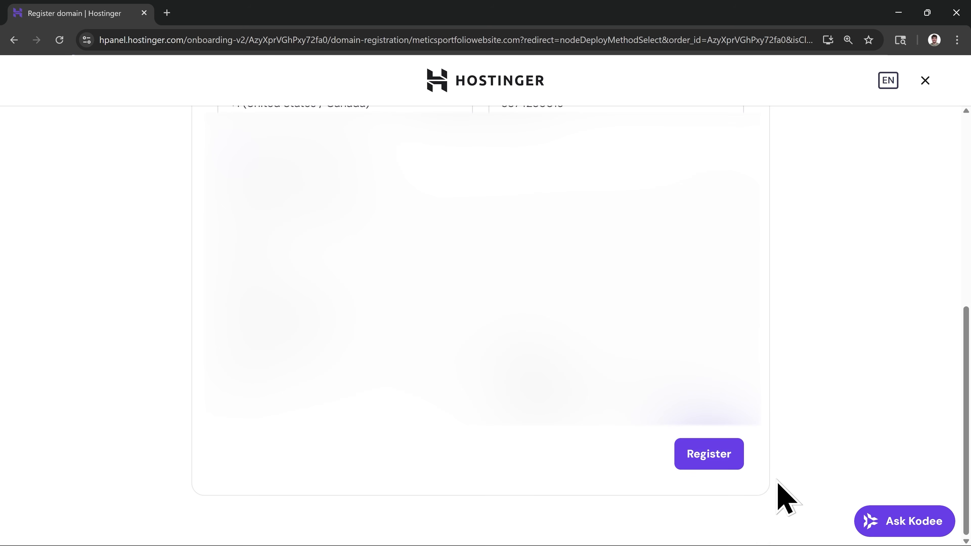
{"action": "left_click", "coordinate": [703, 465]}
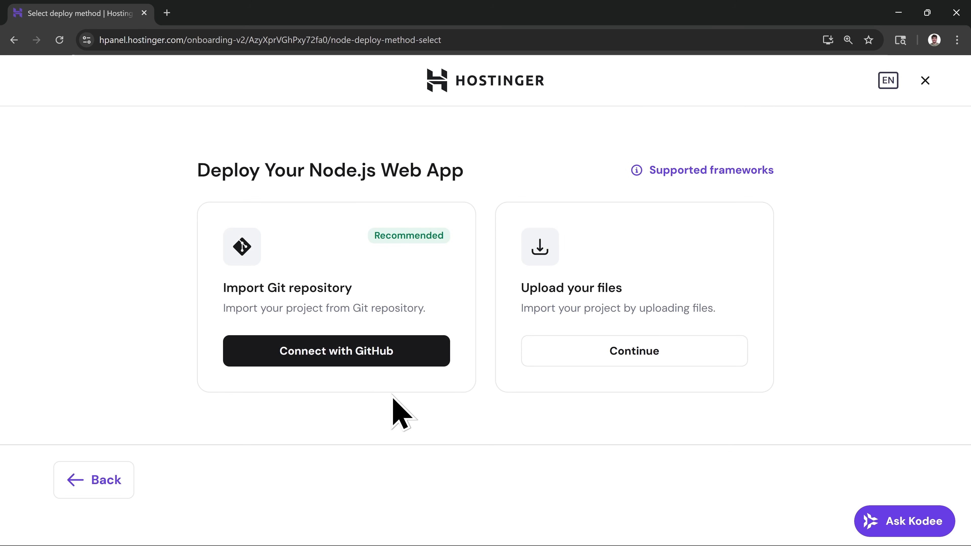
Authorize Hostinger on GitHub and select the My-Portfolio-Website repository for import.
{"action": "left_click", "coordinate": [329, 363]}
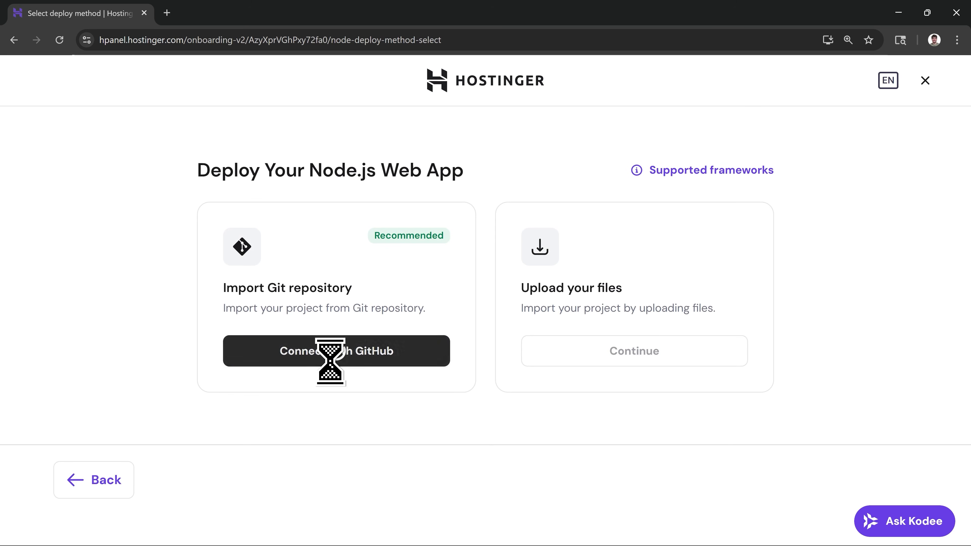
{"action": "scroll", "coordinate": [529, 379], "scroll_direction": "down", "scroll_amount": 8}
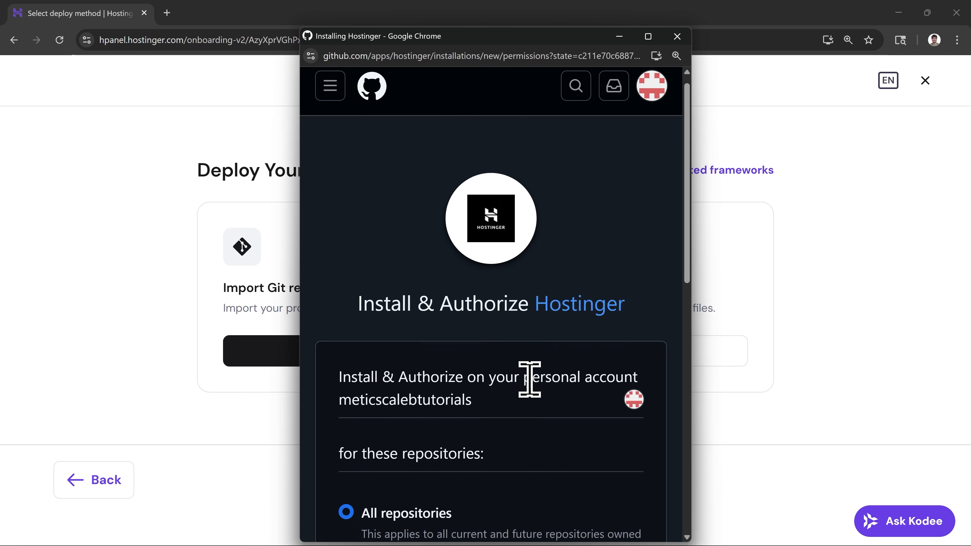
{"action": "scroll", "coordinate": [521, 385], "scroll_direction": "down", "scroll_amount": 2}
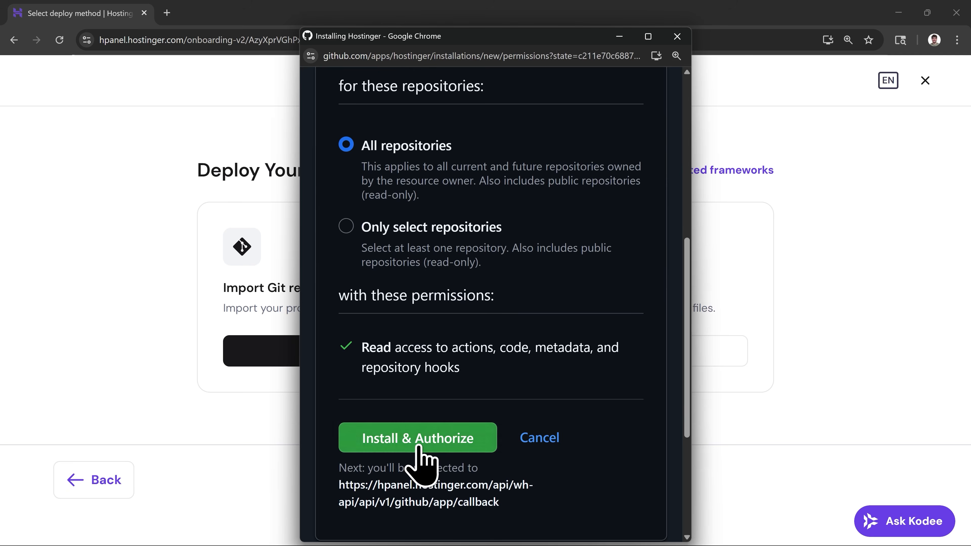
{"action": "left_click", "coordinate": [420, 447]}
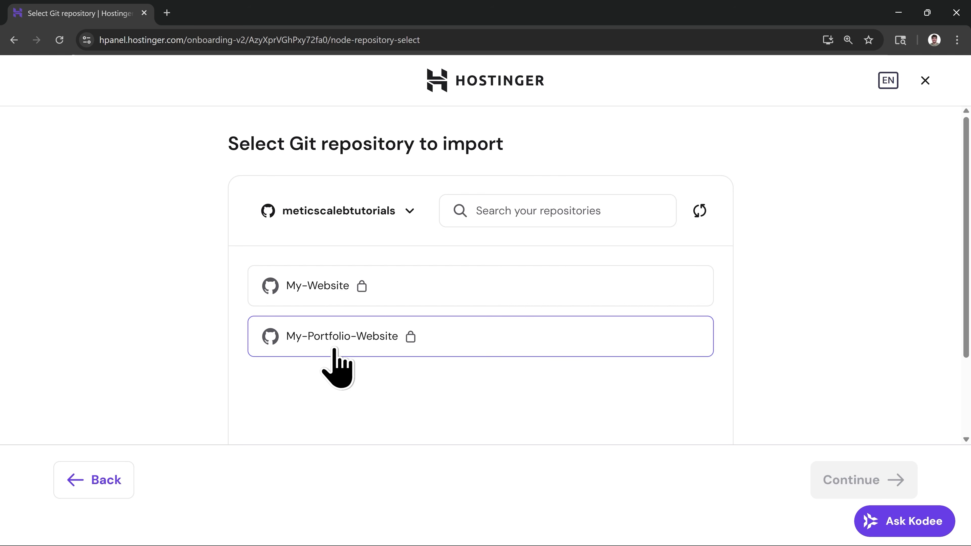
{"action": "left_click", "coordinate": [336, 367]}
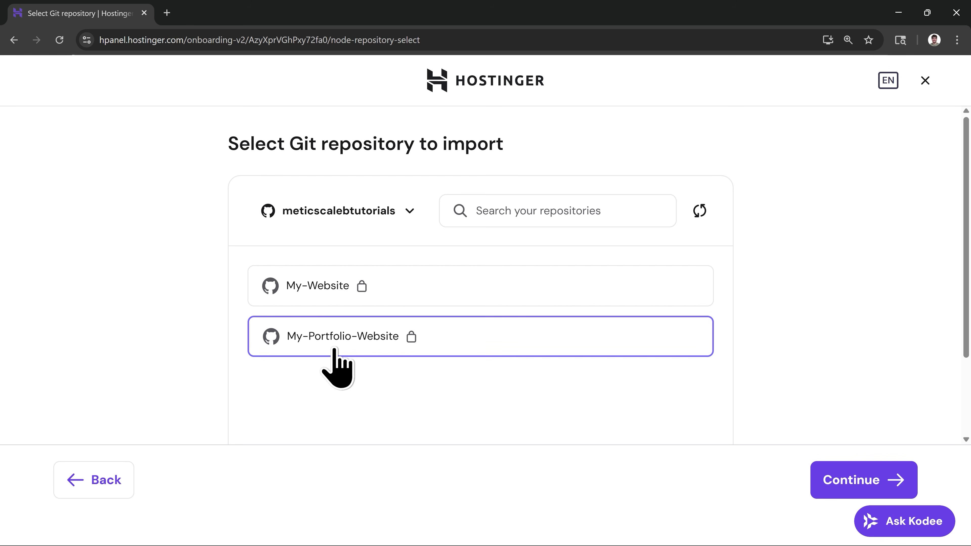
{"action": "left_click", "coordinate": [860, 481]}
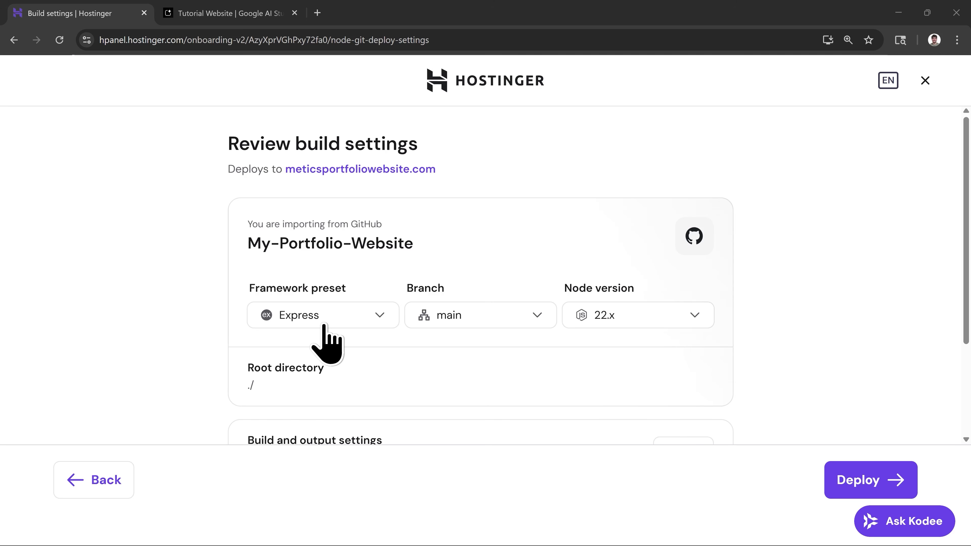
Change the build framework preset from Express to Vite in the Hostinger build settings.
{"action": "left_click", "coordinate": [298, 327]}
{"action": "scroll", "coordinate": [320, 409], "scroll_direction": "down", "scroll_amount": 5}
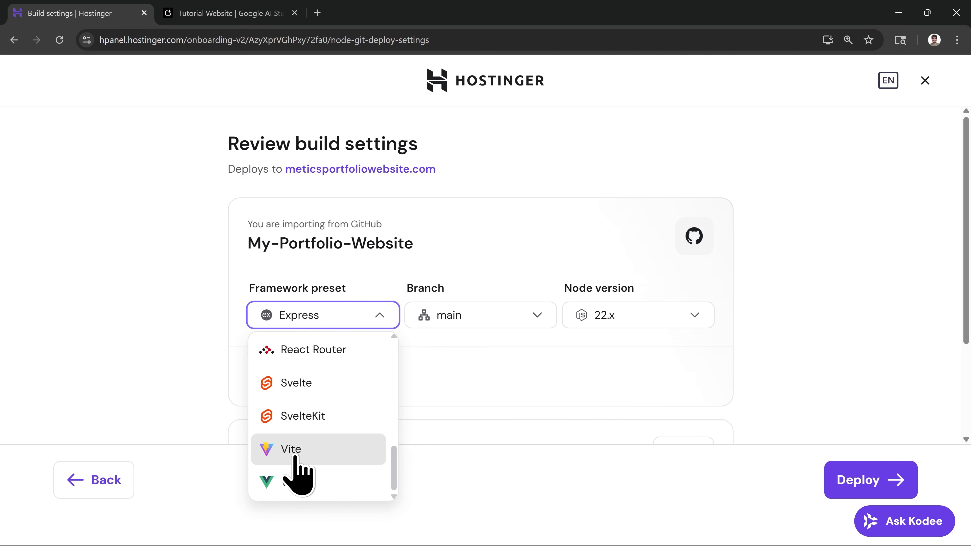
{"action": "left_click", "coordinate": [296, 472]}
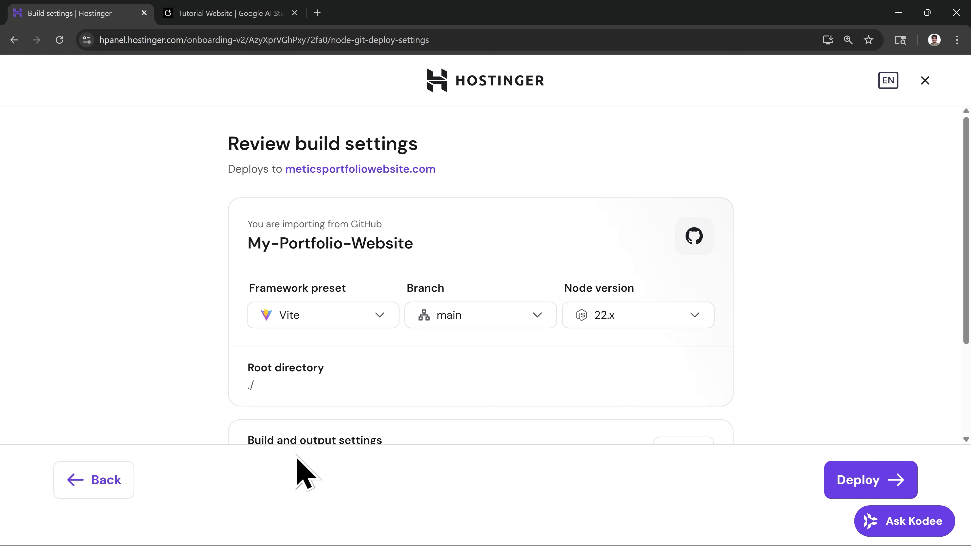
{"action": "scroll", "coordinate": [476, 369], "scroll_direction": "down", "scroll_amount": 3}
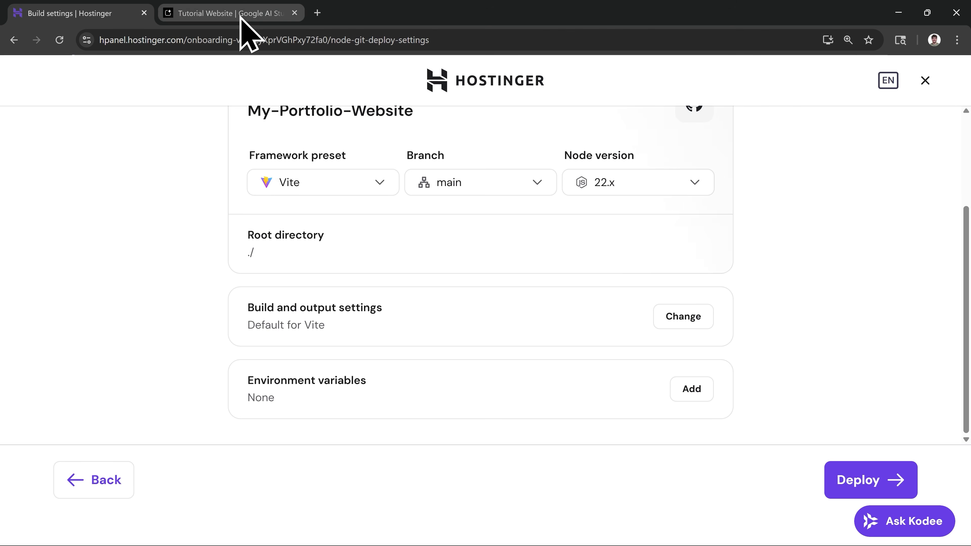
{"action": "left_click", "coordinate": [230, 13]}
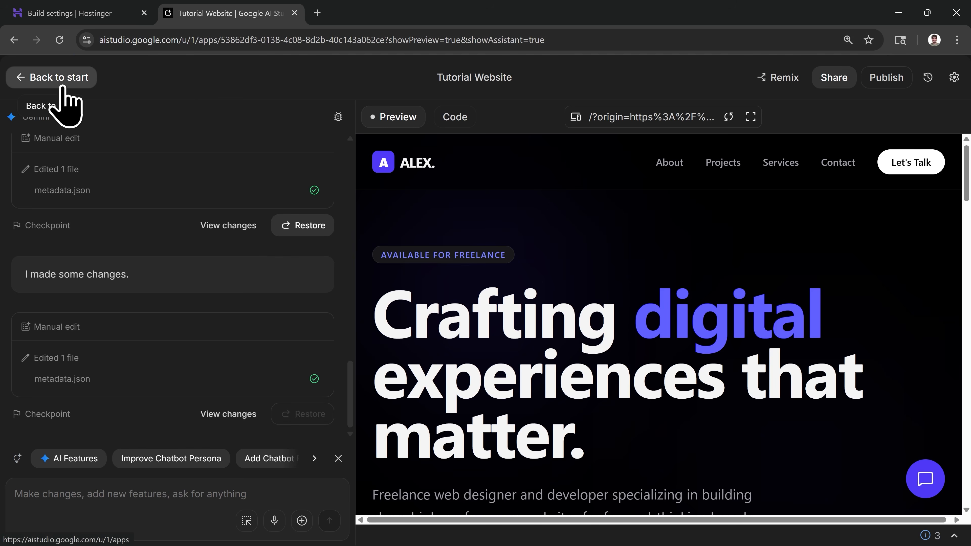
Copy the Default Gemini API Key from the AI Studio Dashboard's API keys page.
{"action": "left_click", "coordinate": [65, 100]}
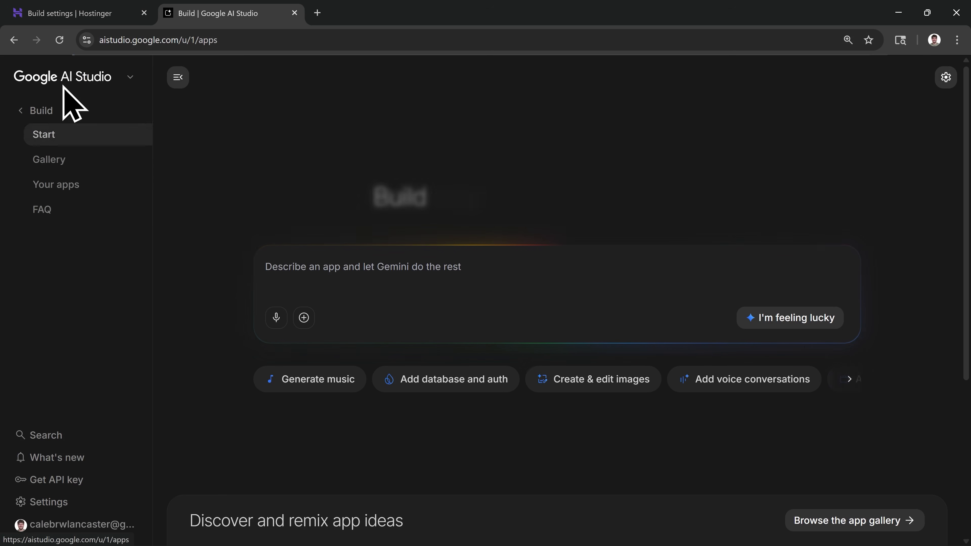
{"action": "left_click", "coordinate": [37, 112]}
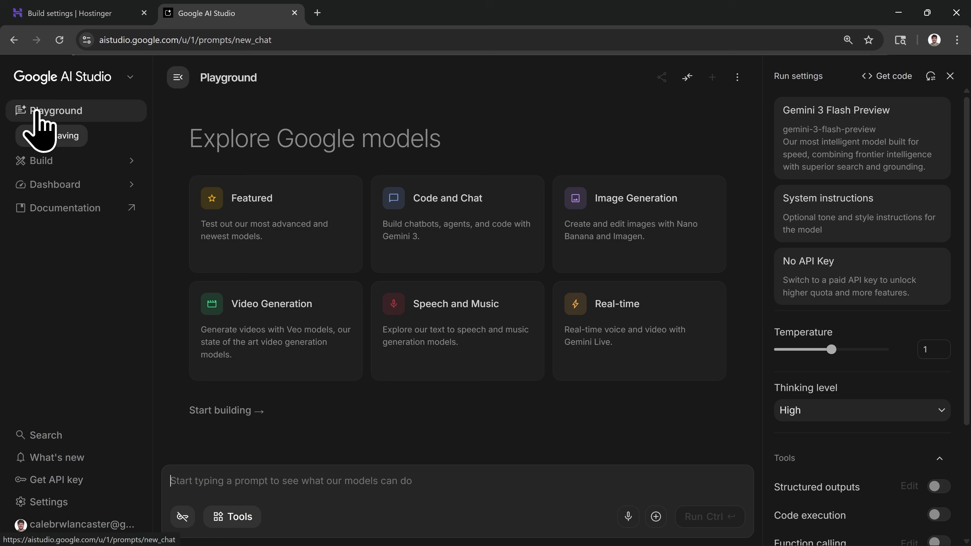
{"action": "left_click", "coordinate": [59, 187]}
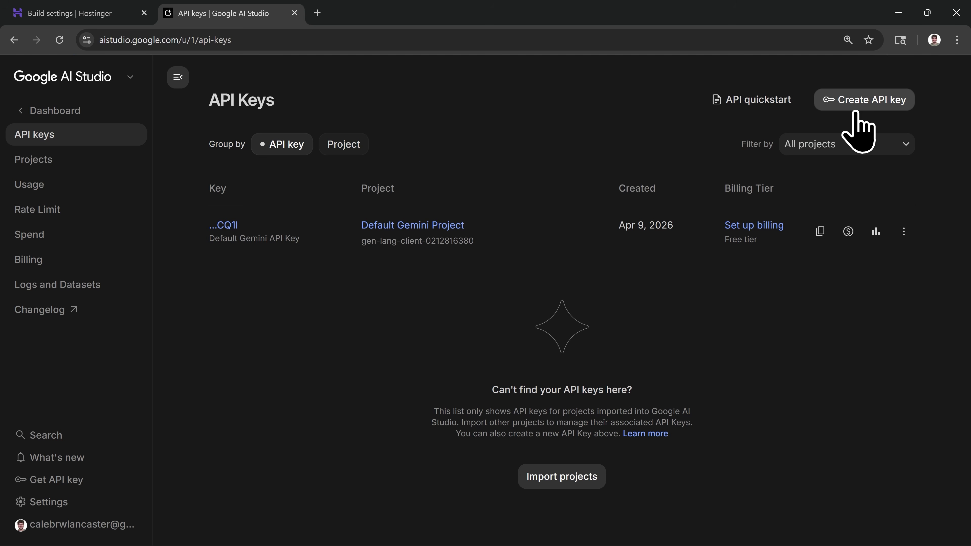
{"action": "left_click", "coordinate": [819, 232]}
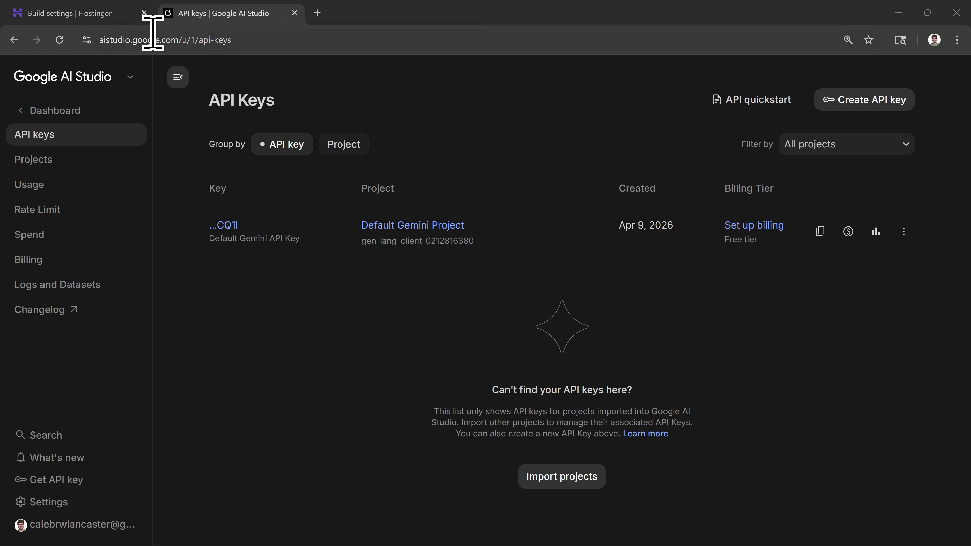
{"action": "left_click", "coordinate": [95, 13]}
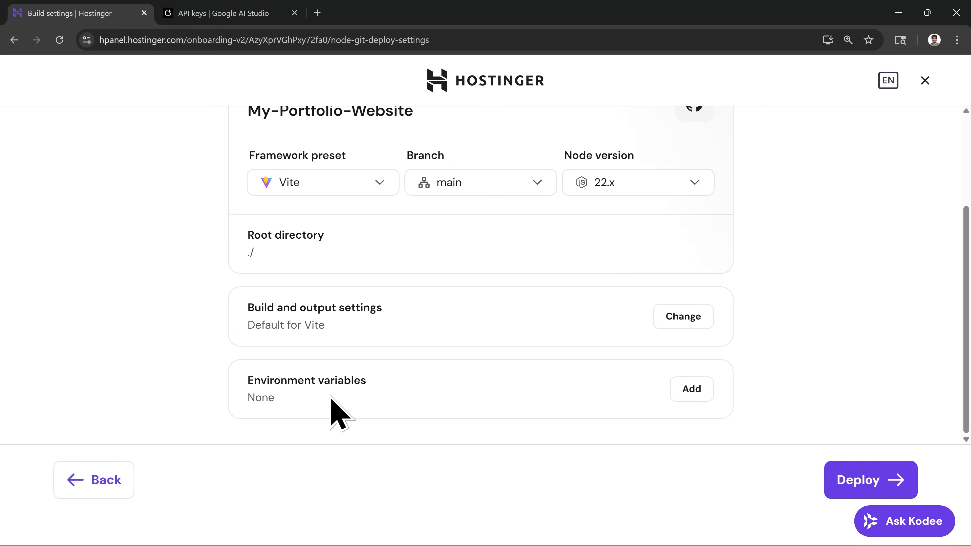
Add environment variables GEMINI_API_KEY and GOOGLE_API_KEY, each holding the pasted API key.
{"action": "left_click", "coordinate": [692, 393]}
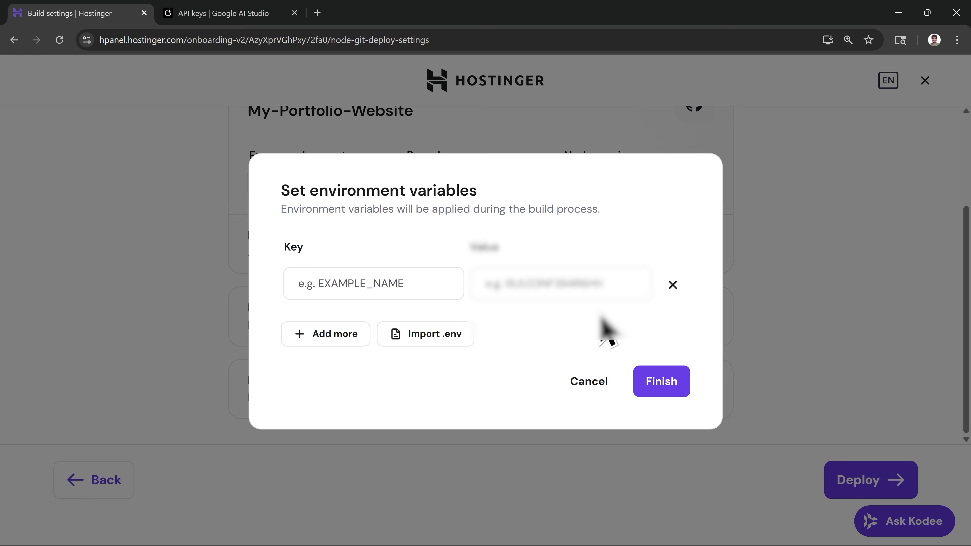
{"action": "left_click", "coordinate": [357, 282]}
{"action": "type", "text": "GEMINI"}
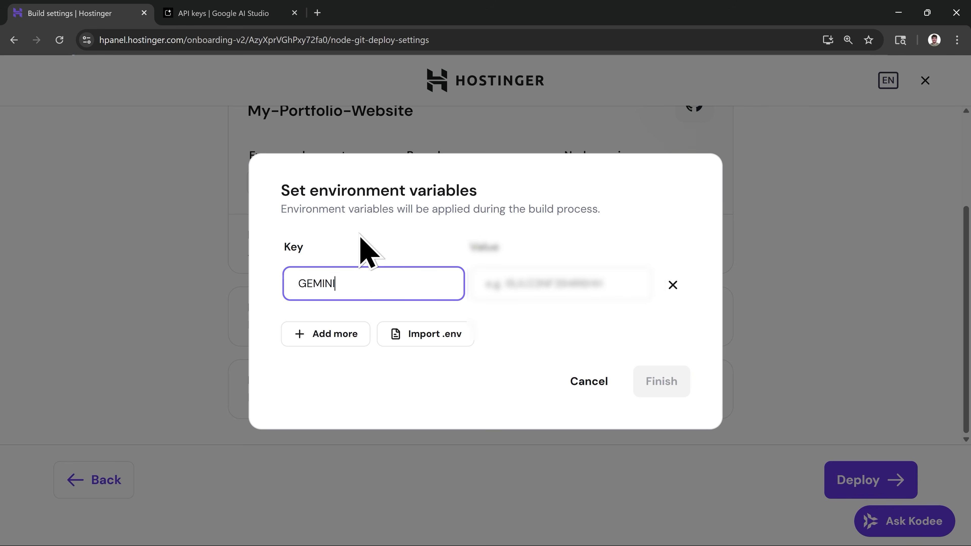
{"action": "type", "text": "_API_KEY"}
{"action": "left_click", "coordinate": [523, 278]}
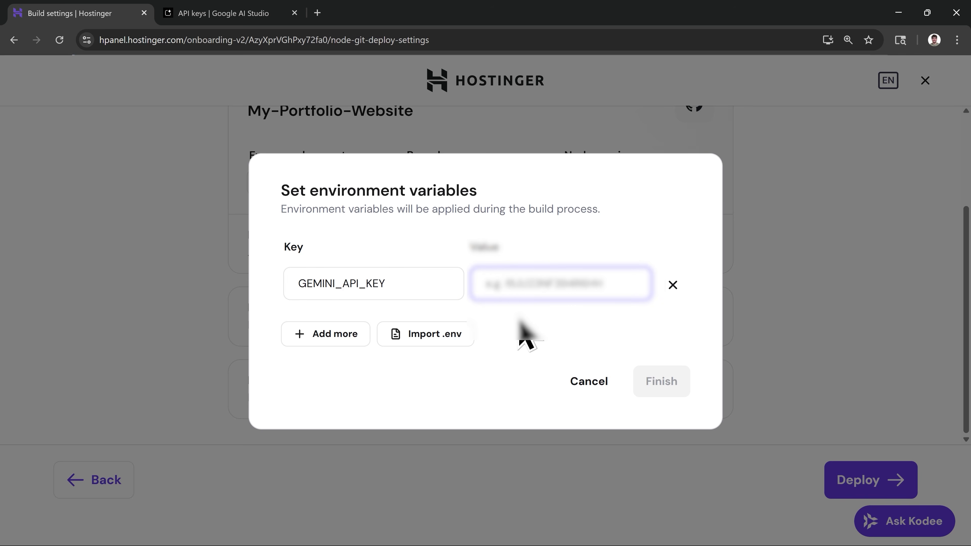
{"action": "key", "text": "ctrl+v"}
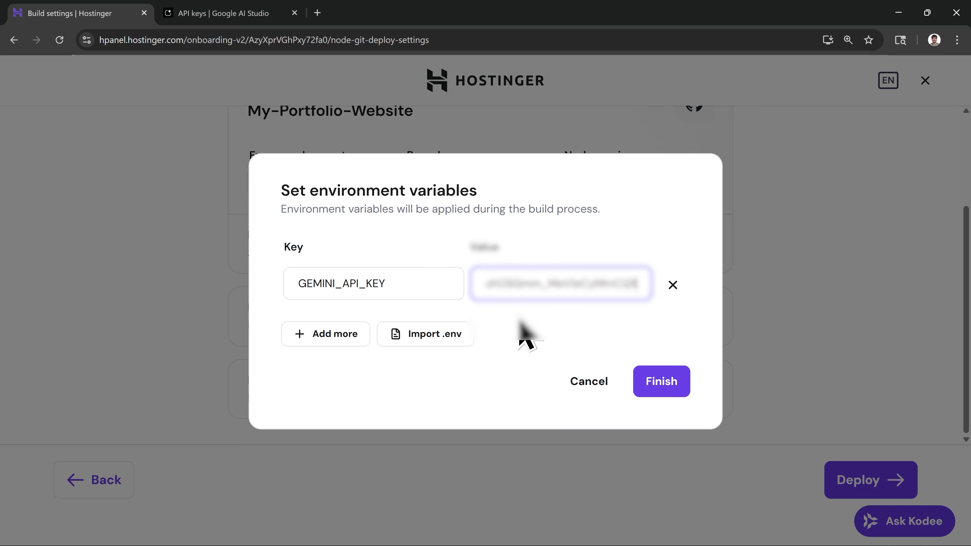
{"action": "left_click", "coordinate": [328, 335]}
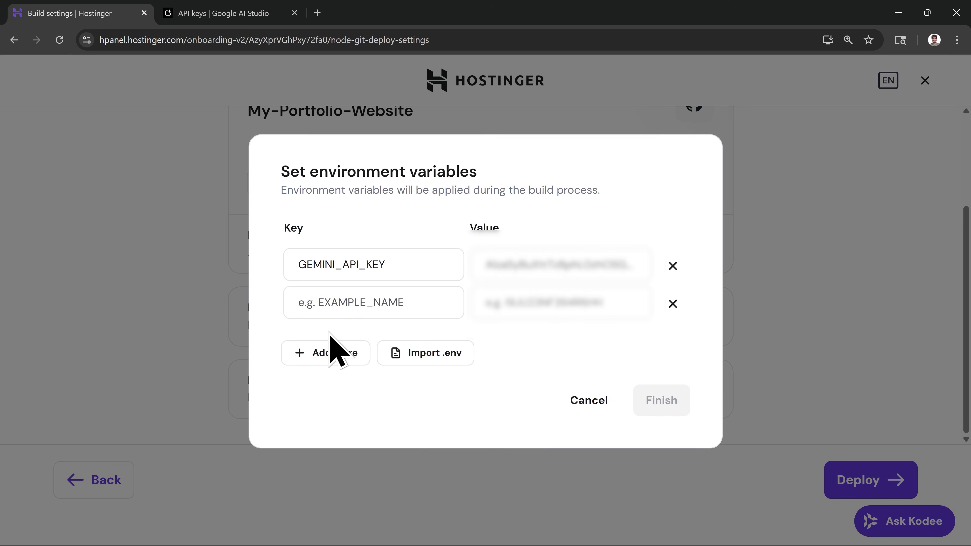
{"action": "left_click", "coordinate": [340, 307]}
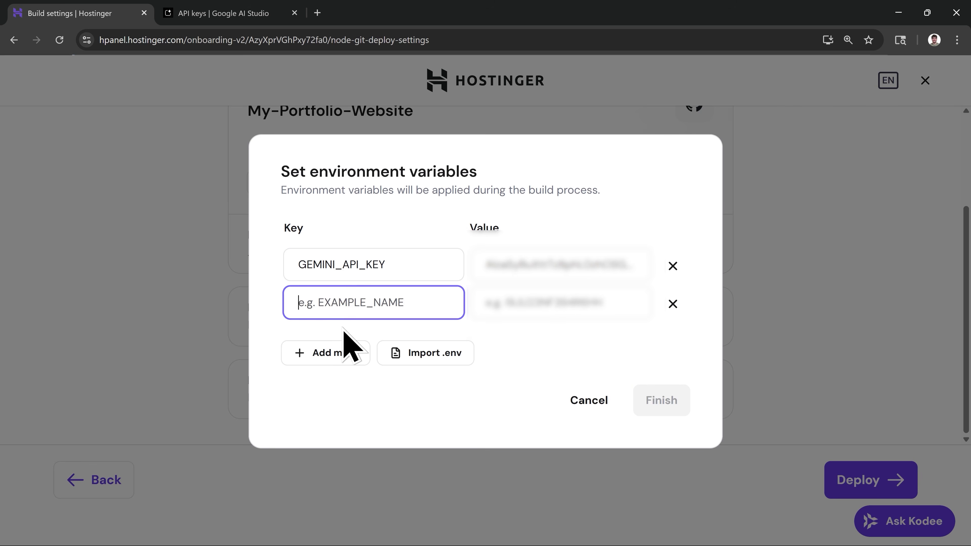
{"action": "type", "text": "GOOGLE_"}
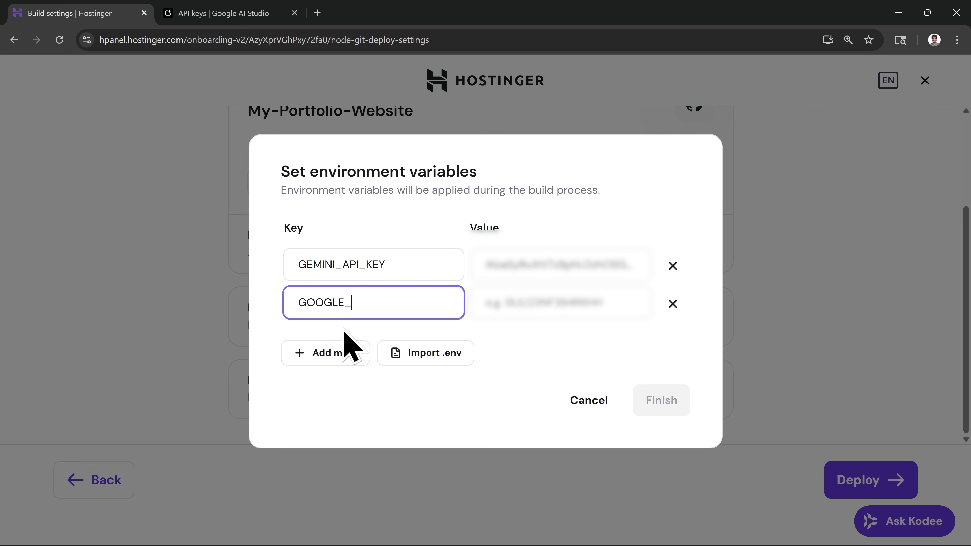
{"action": "type", "text": "API_KEY"}
{"action": "left_click", "coordinate": [488, 303]}
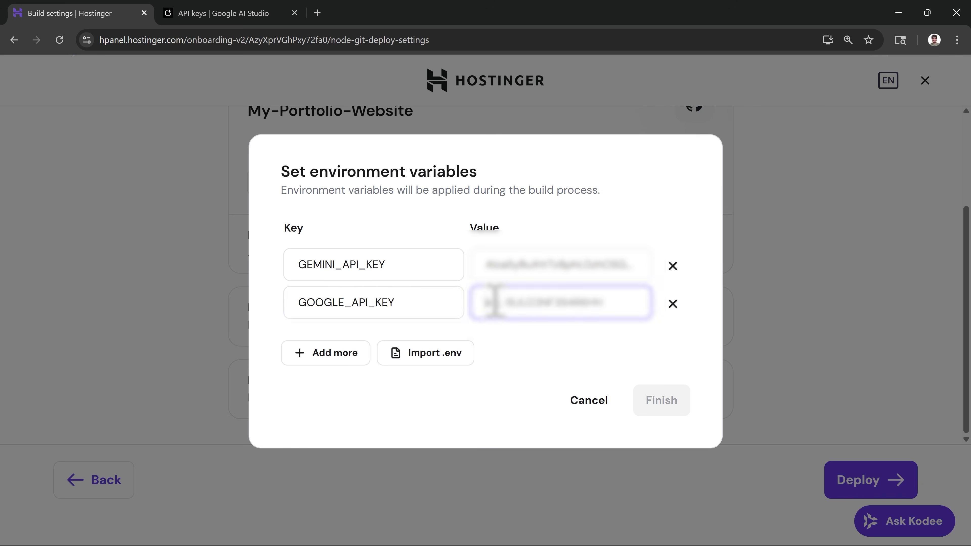
{"action": "key", "text": "ctrl+v"}
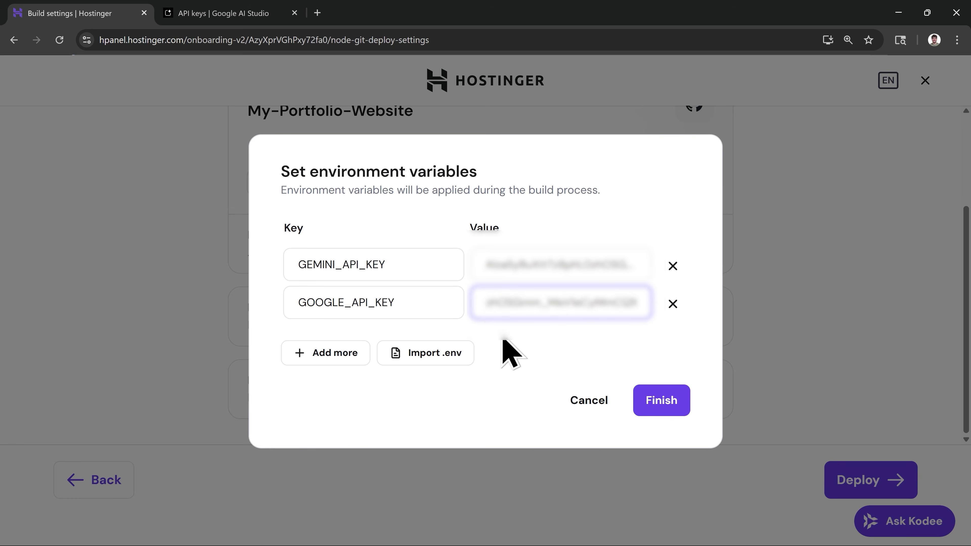
Add VITE_GEMINI_API_KEY with the same API key and save all three variables.
{"action": "left_click", "coordinate": [340, 357]}
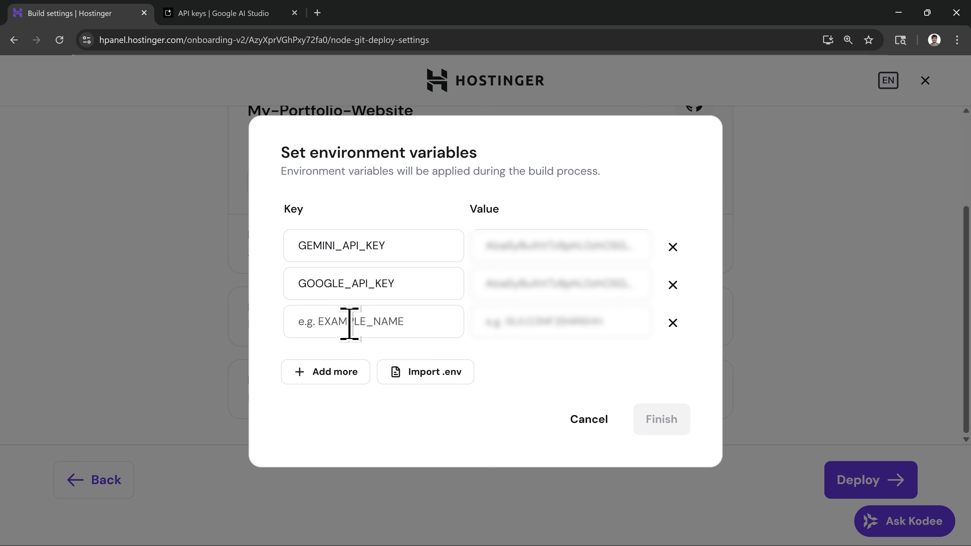
{"action": "left_click", "coordinate": [336, 321]}
{"action": "type", "text": "VIT"}
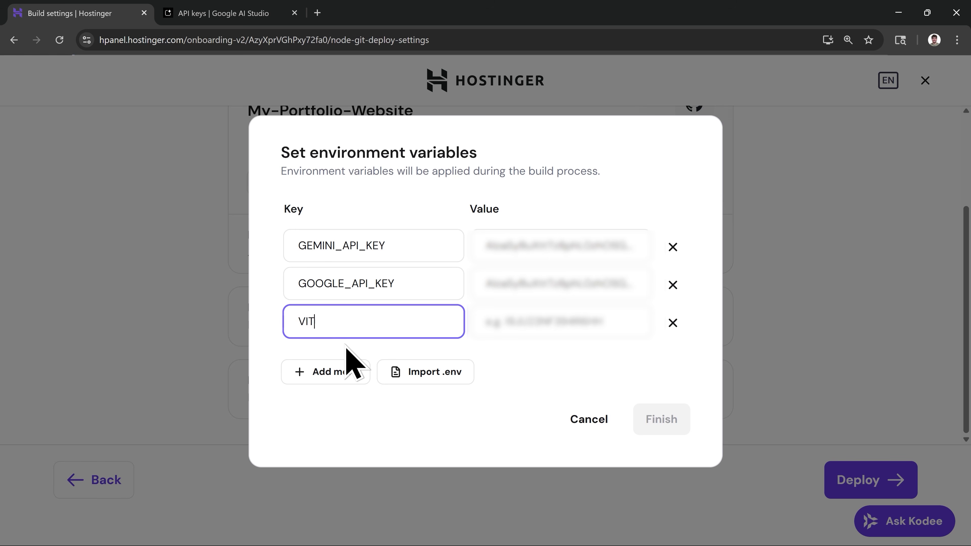
{"action": "type", "text": "E_GEMINI_API_KEY"}
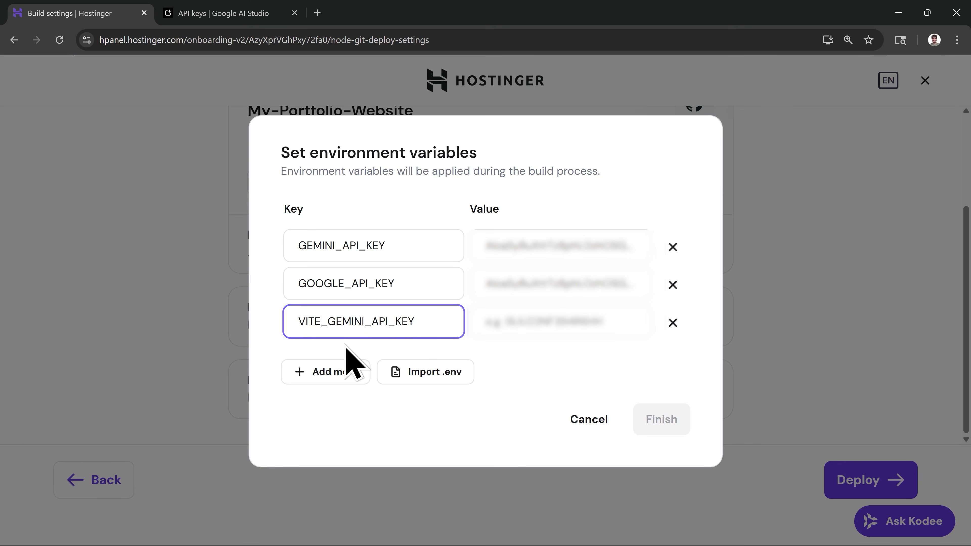
{"action": "left_click", "coordinate": [497, 321]}
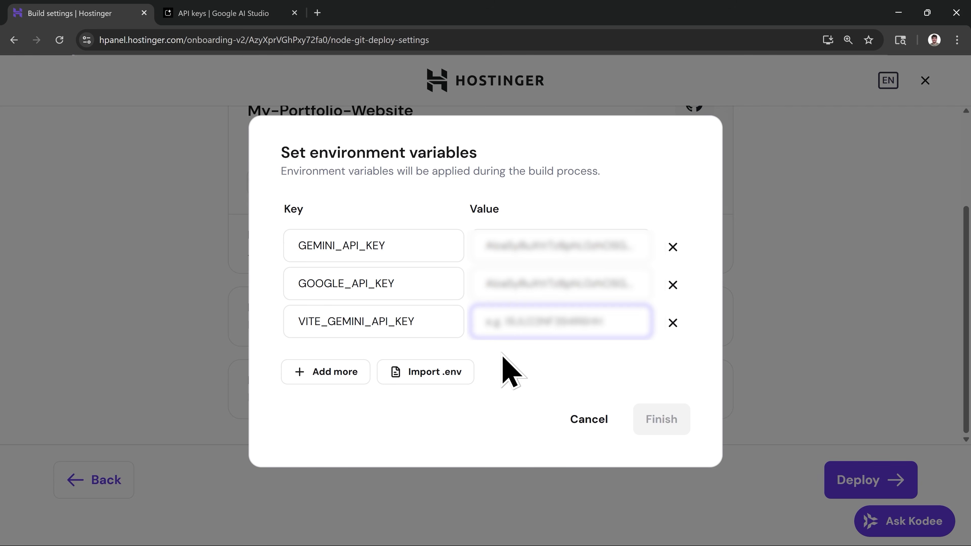
{"action": "key", "text": "ctrl+v"}
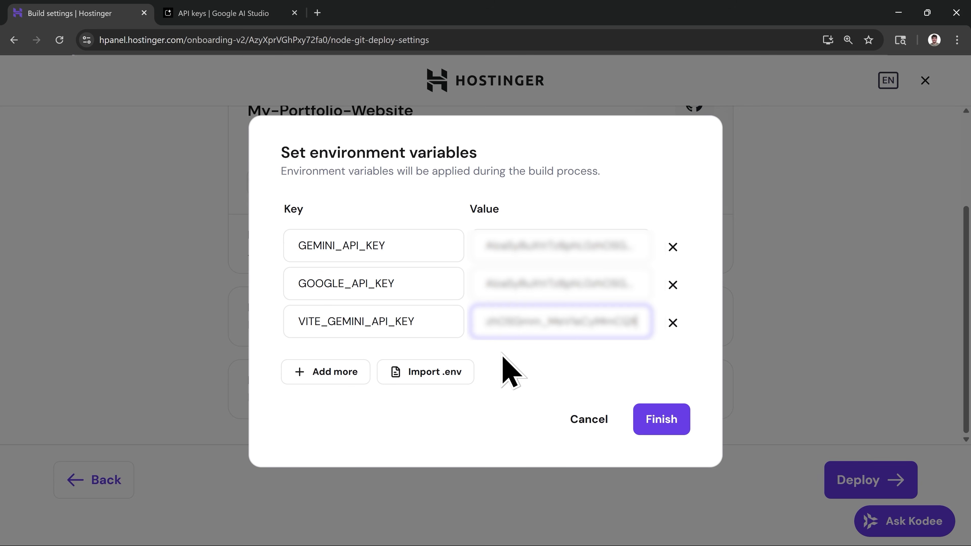
{"action": "left_click", "coordinate": [661, 419]}
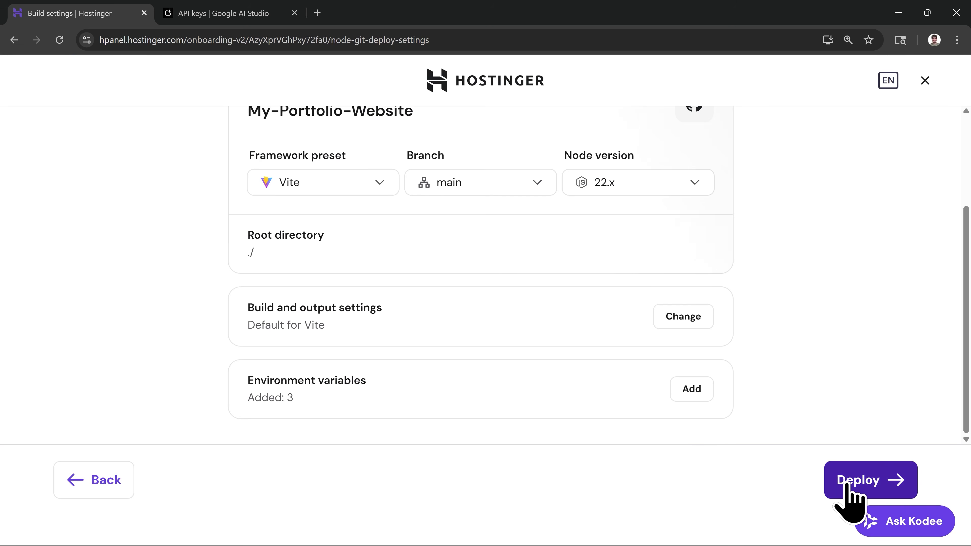
Deploy the My-Portfolio-Website repository with the configured Vite build settings.
{"action": "left_click", "coordinate": [849, 493]}
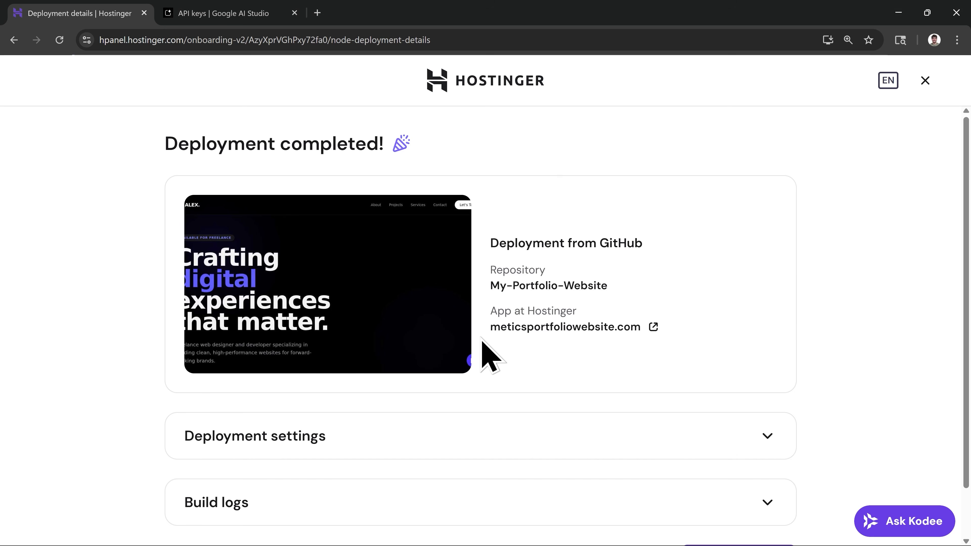
Open meticsportfoliowebsite.com in a new tab and scroll through the live portfolio's sections.
{"action": "left_click", "coordinate": [553, 330]}
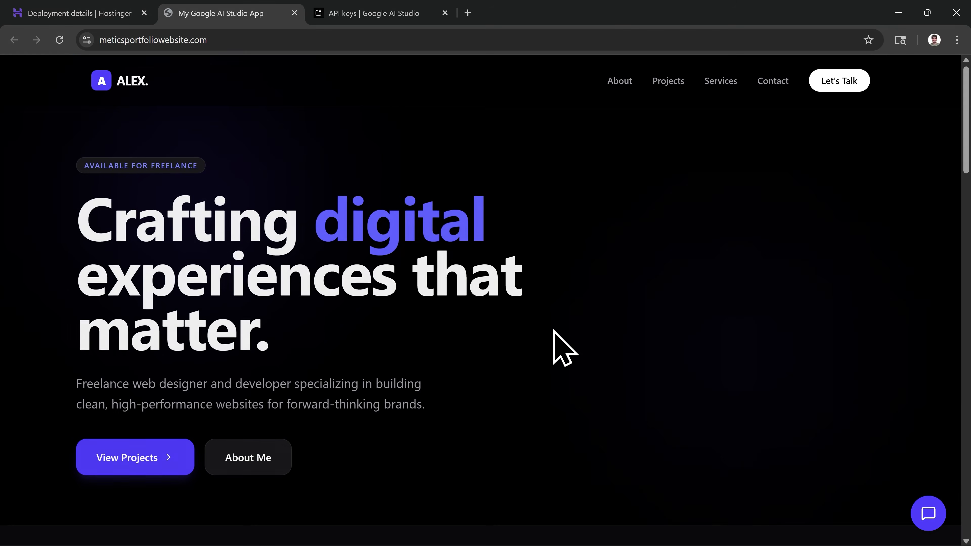
{"action": "scroll", "coordinate": [441, 309], "scroll_direction": "down", "scroll_amount": 15}
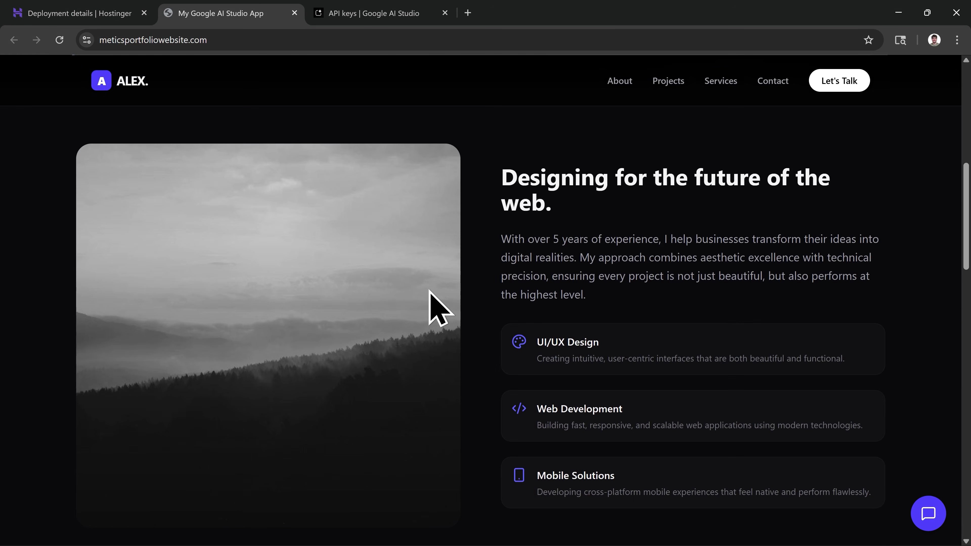
{"action": "scroll", "coordinate": [441, 309], "scroll_direction": "down", "scroll_amount": 5}
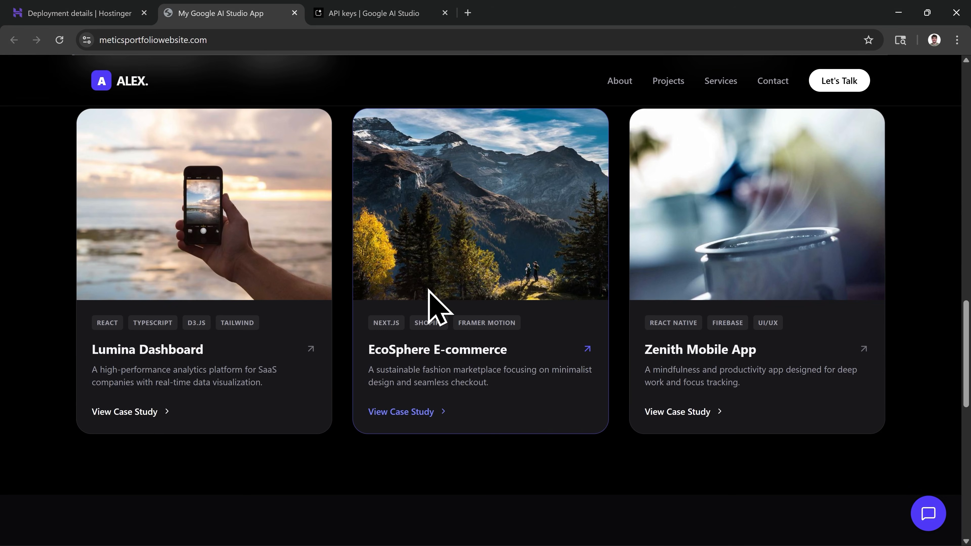
{"action": "scroll", "coordinate": [428, 289], "scroll_direction": "up", "scroll_amount": 10}
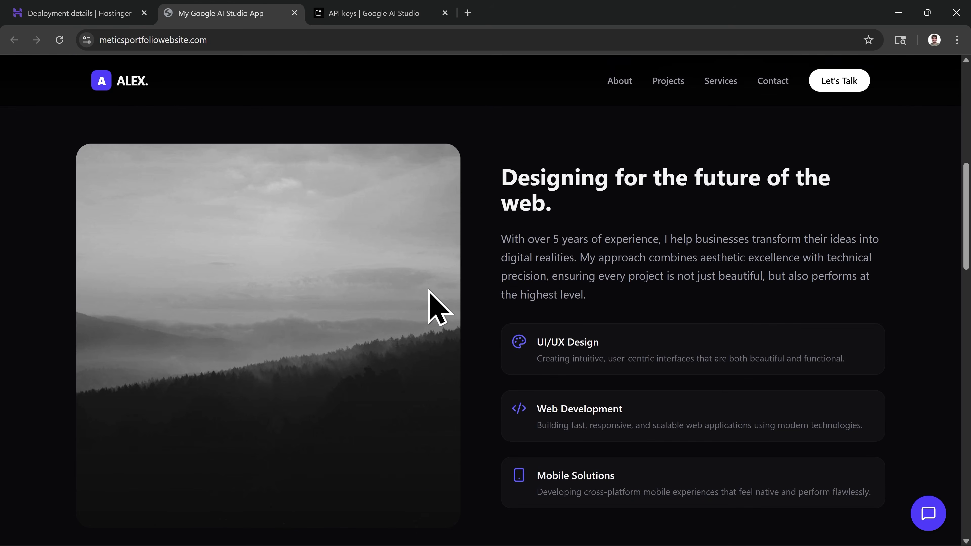
{"action": "scroll", "coordinate": [428, 290], "scroll_direction": "up", "scroll_amount": 8}
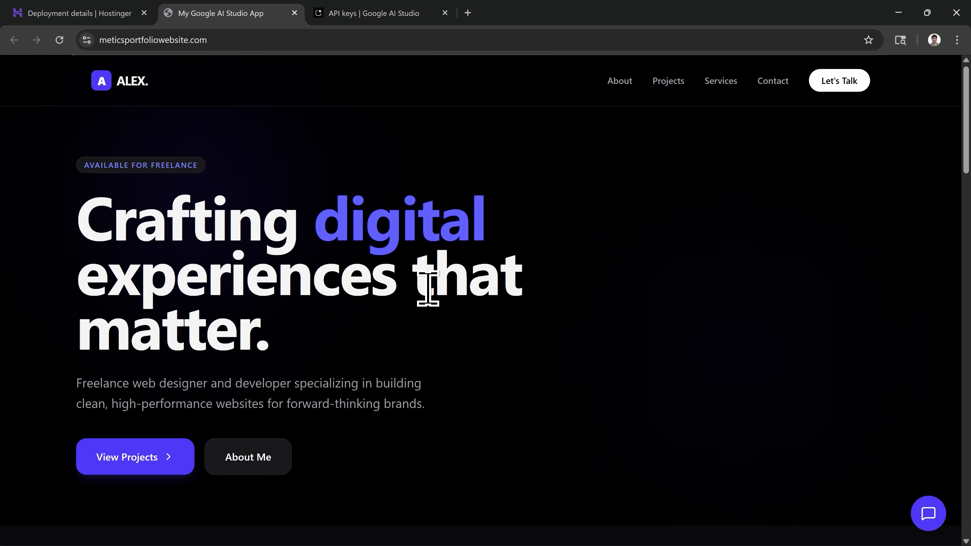
{"action": "left_click", "coordinate": [369, 15]}
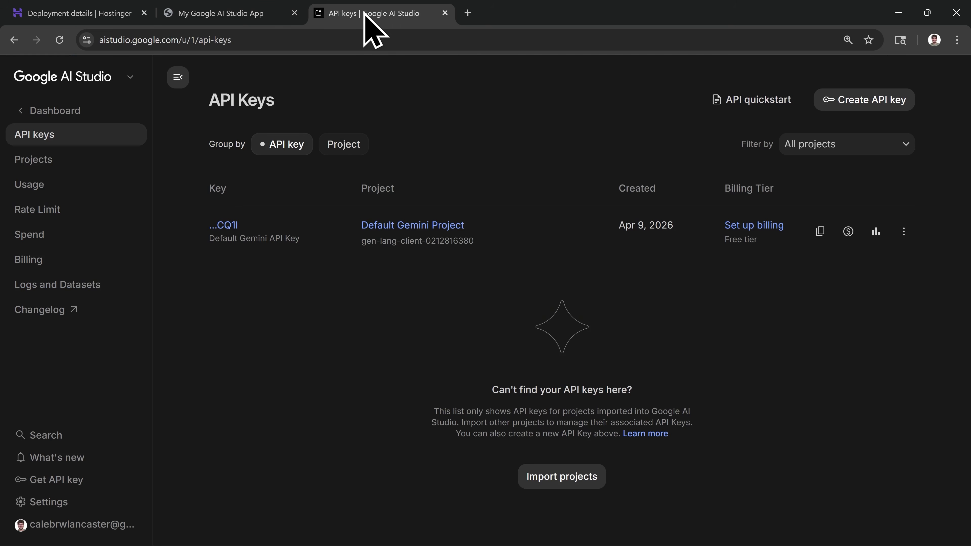
Reopen the Tutorial Website app through Dashboard > Build > Your apps.
{"action": "left_click", "coordinate": [71, 111]}
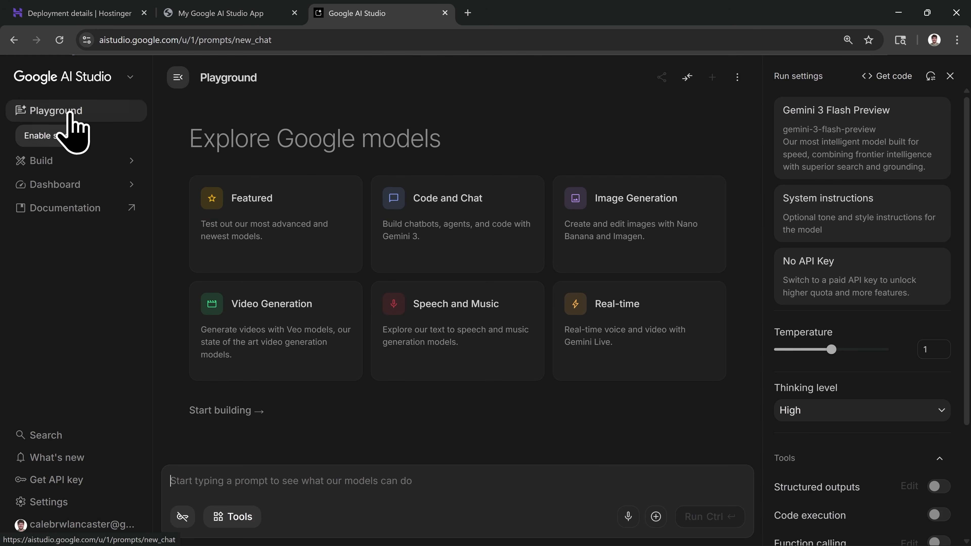
{"action": "left_click", "coordinate": [55, 160]}
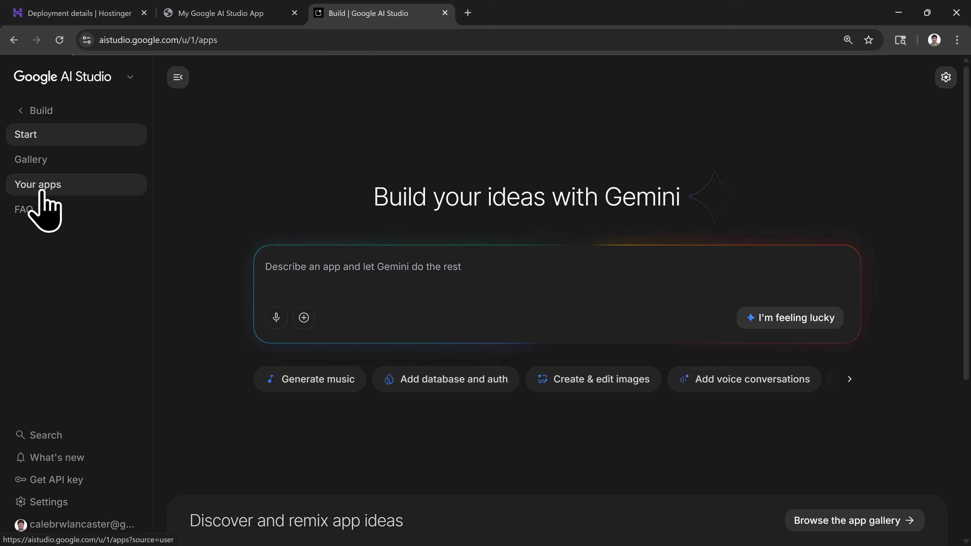
{"action": "left_click", "coordinate": [42, 192]}
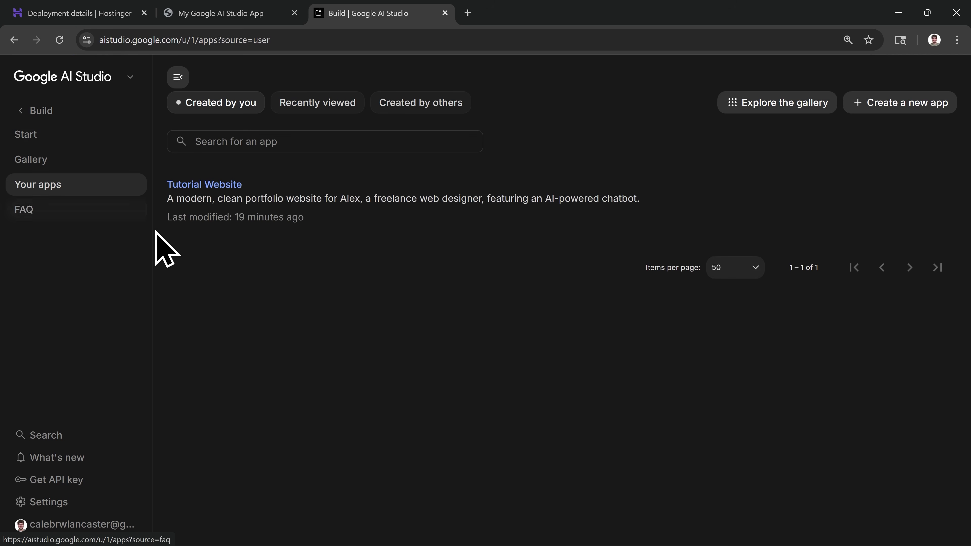
{"action": "left_click", "coordinate": [215, 209]}
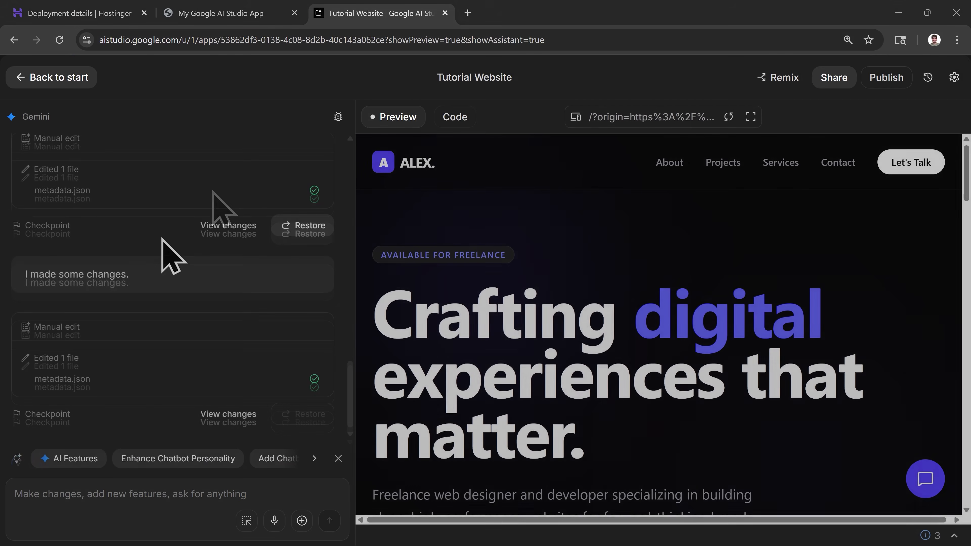
{"action": "left_click", "coordinate": [74, 492]}
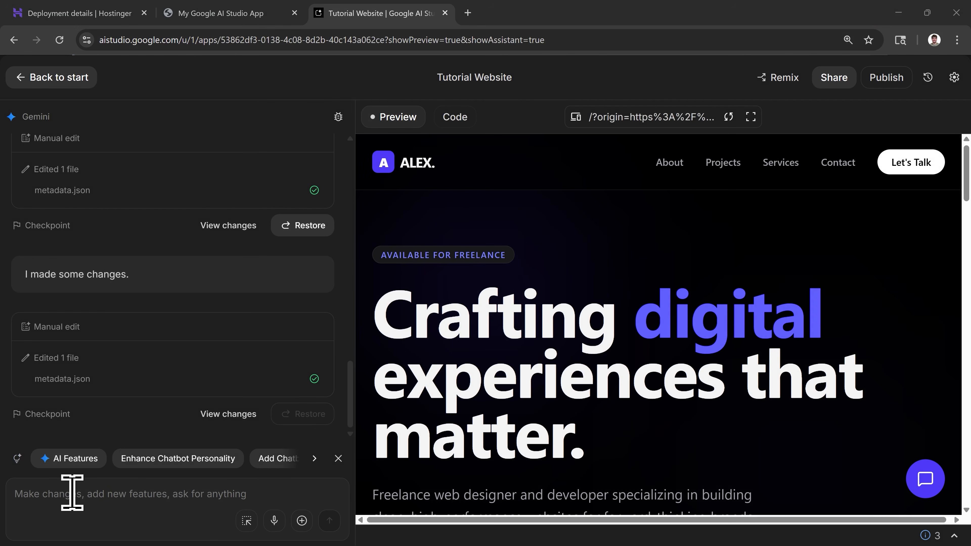
Replace a pasted prompt with 'Let's change the color palette to a warmer look.' and send it.
{"action": "type", "text": "Update the vite.config.ts file so that the base is set to '/' for production deployment. Do not change anything else about the website or its design."}
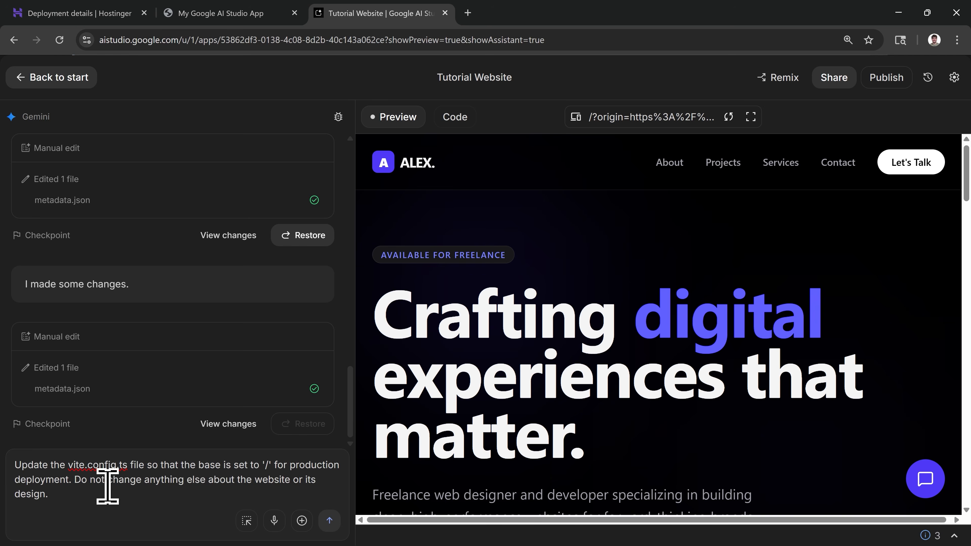
{"action": "key", "text": "ctrl+a"}
{"action": "key", "text": "BackSpace"}
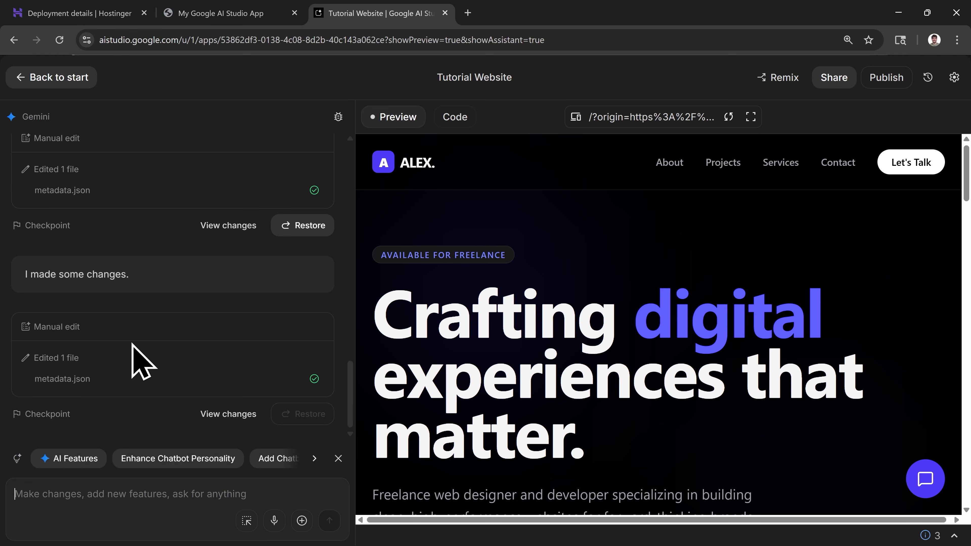
{"action": "type", "text": "Let's change the color palette to a warmer look."}
{"action": "left_click", "coordinate": [329, 521]}
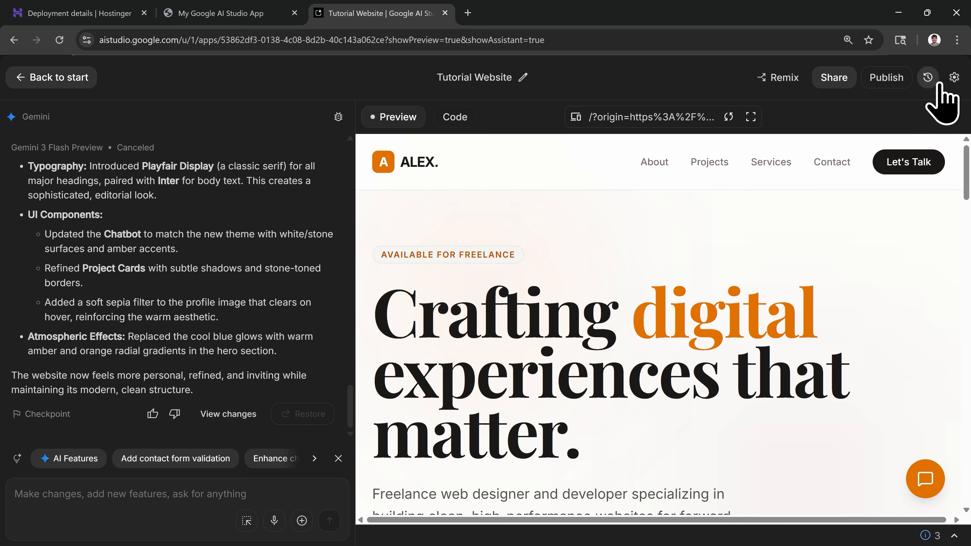
Stage and commit the three amber-theme file changes to GitHub from the app settings.
{"action": "left_click", "coordinate": [952, 77]}
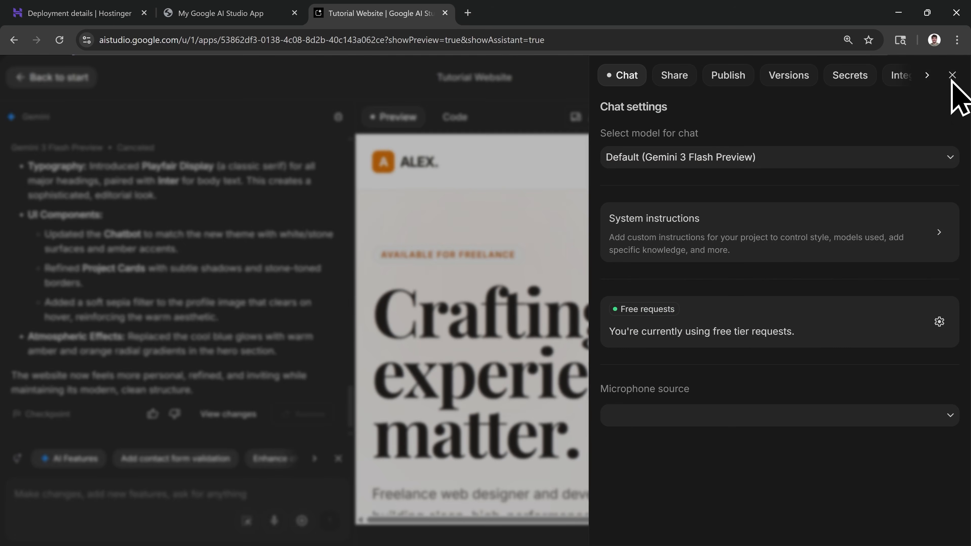
{"action": "left_click", "coordinate": [927, 75]}
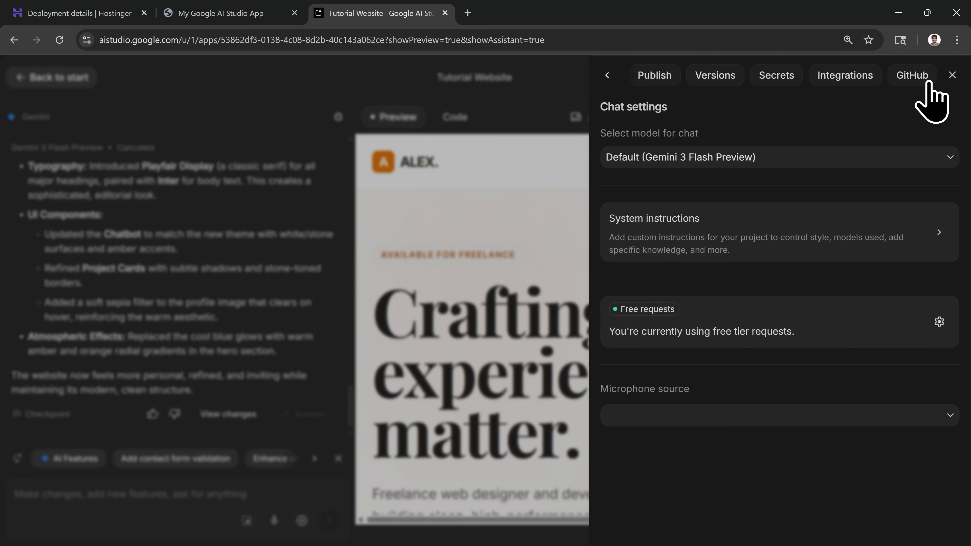
{"action": "left_click", "coordinate": [912, 82]}
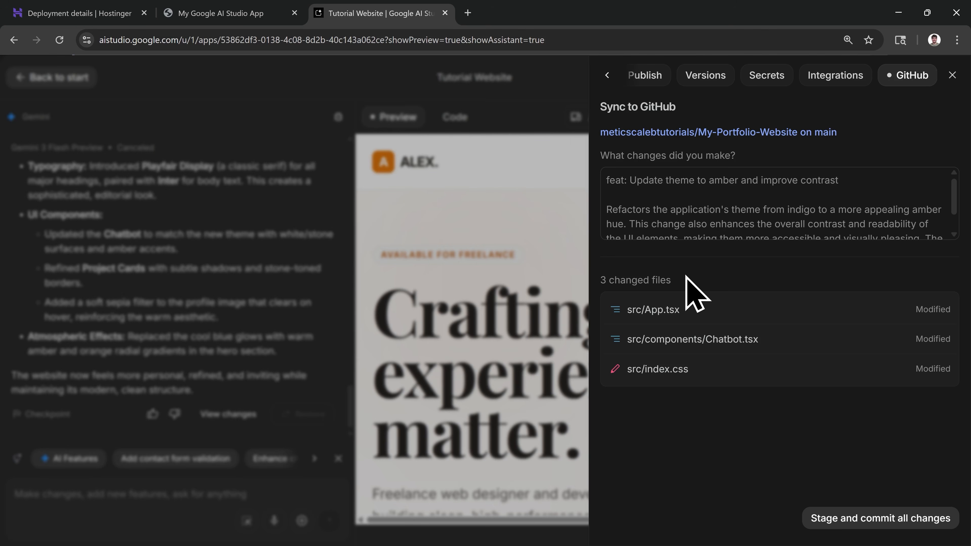
{"action": "left_click", "coordinate": [883, 513]}
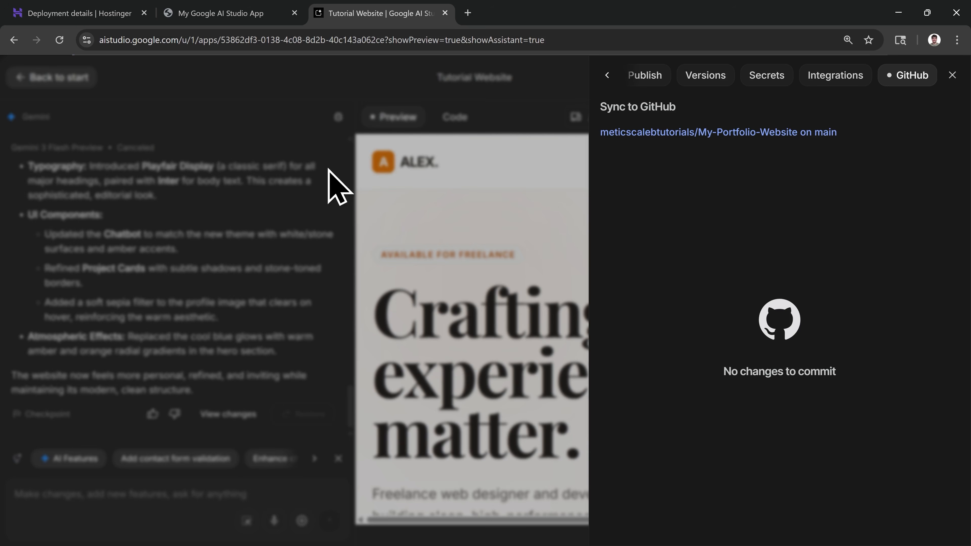
{"action": "left_click", "coordinate": [234, 15]}
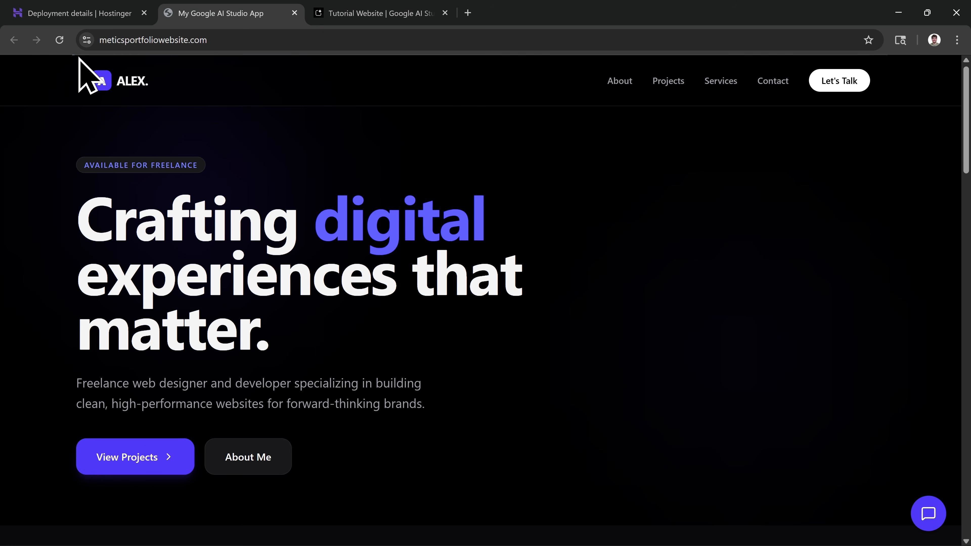
Reload the live meticsportfoliowebsite.com page to check for the new warm theme.
{"action": "left_click", "coordinate": [66, 42]}
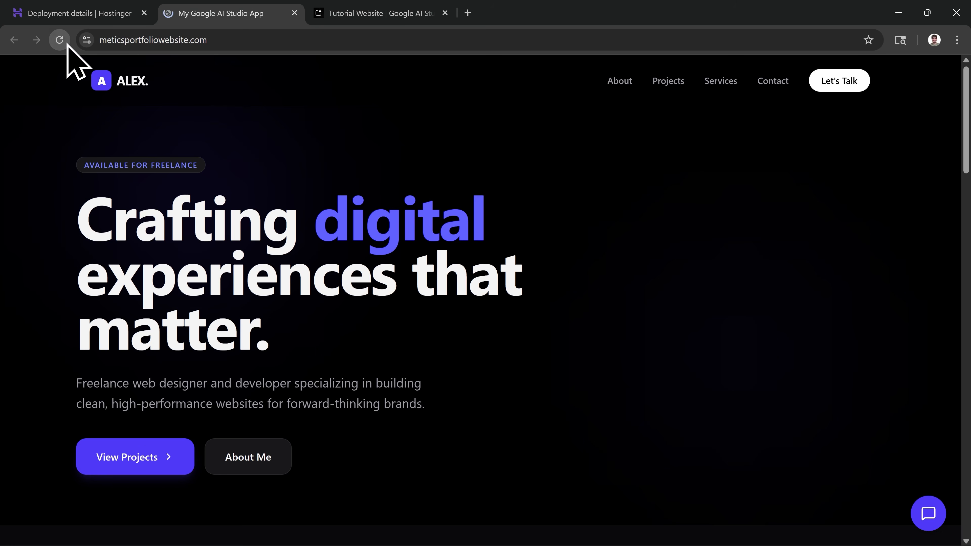